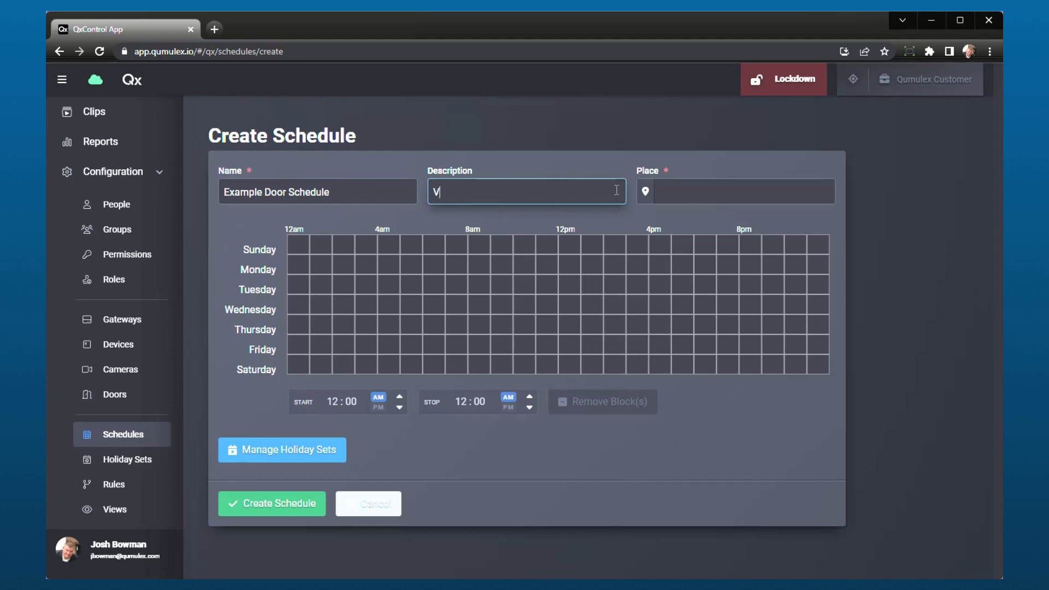
# Assign the schedule to the Qumulex Customer place and add a Monday block from 8:00 AM to 5:00 PM.
pyautogui.click(699, 187)
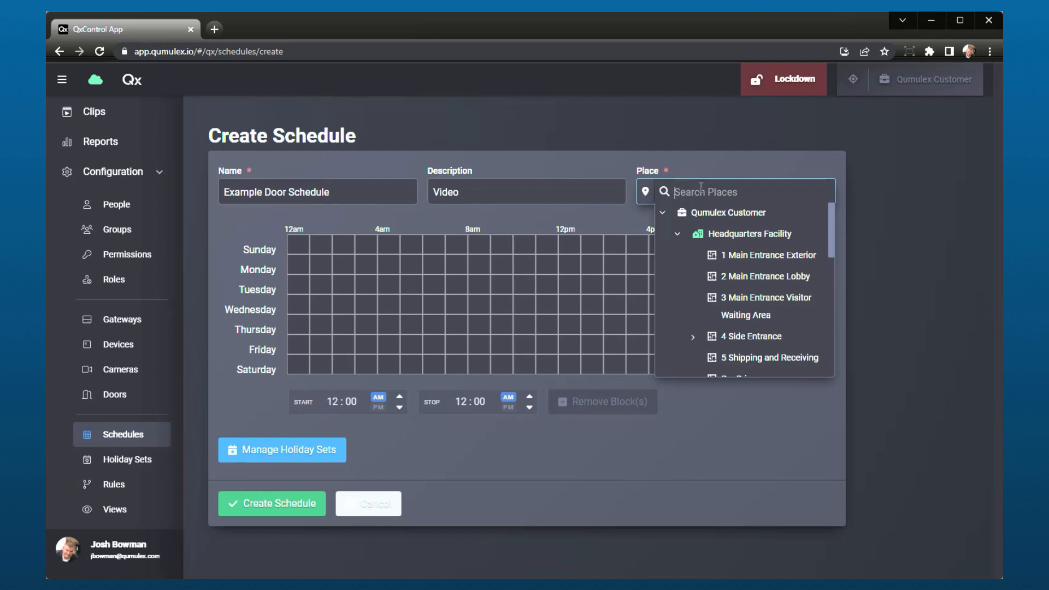
pyautogui.click(724, 213)
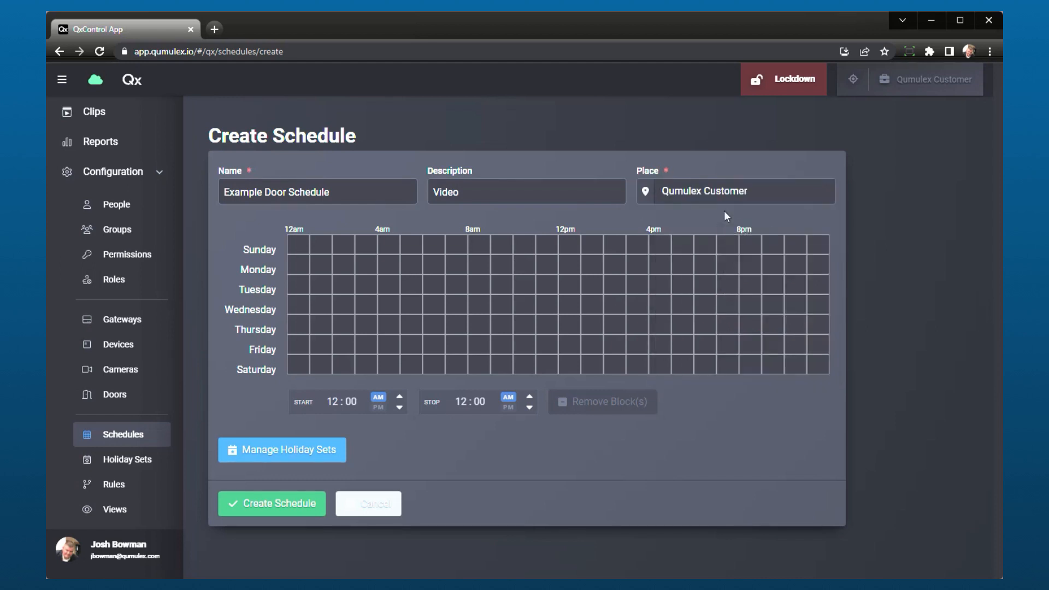
pyautogui.click(474, 264)
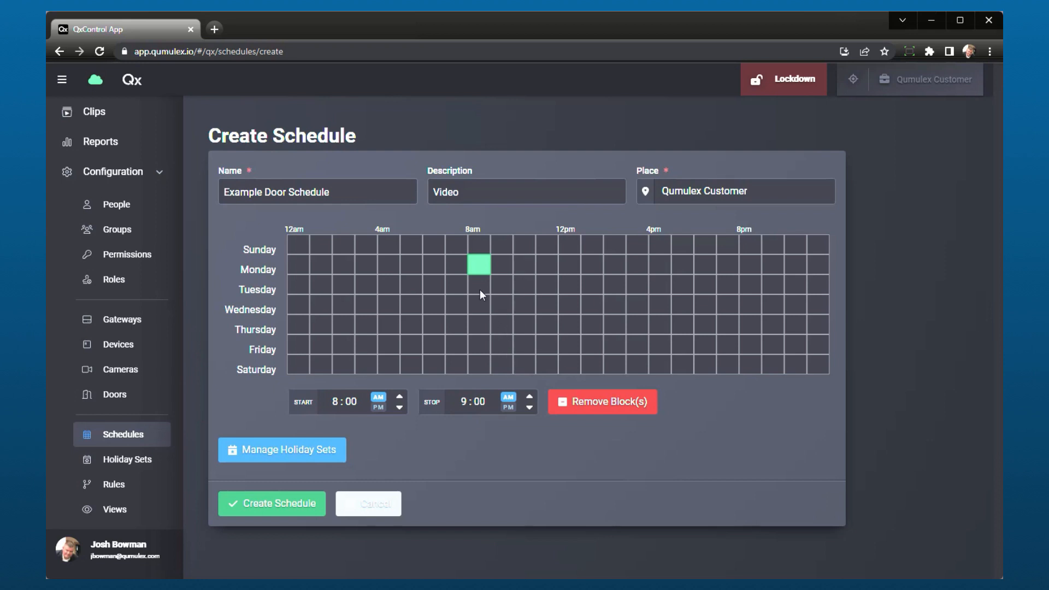
pyautogui.click(485, 262)
pyautogui.moveTo(492, 261); pyautogui.dragTo(671, 257)
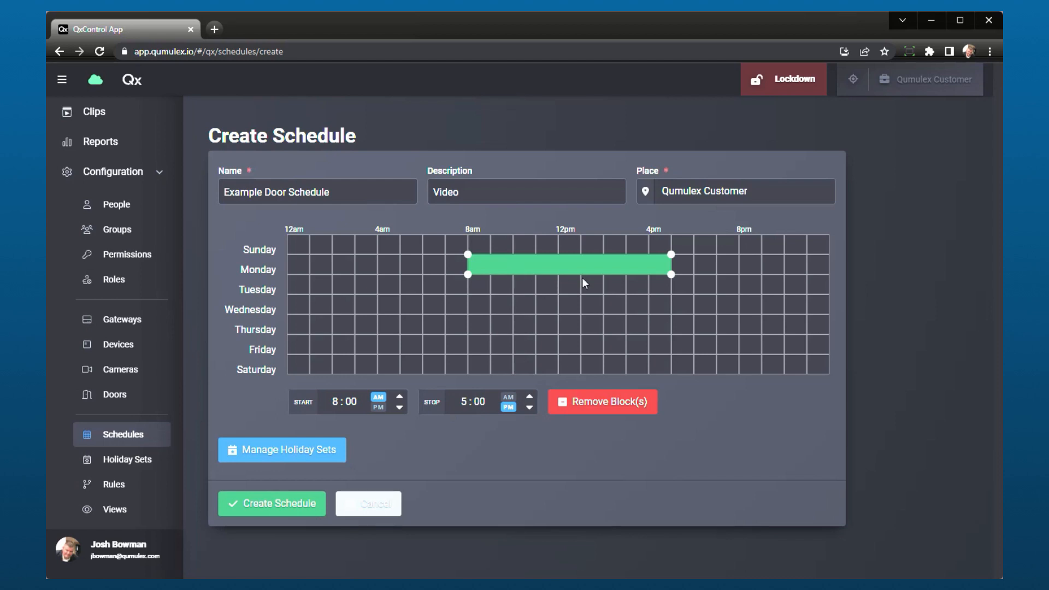
# Add blocks from 8:00 AM to 5:00 PM on Tuesday and Wednesday.
pyautogui.click(487, 287)
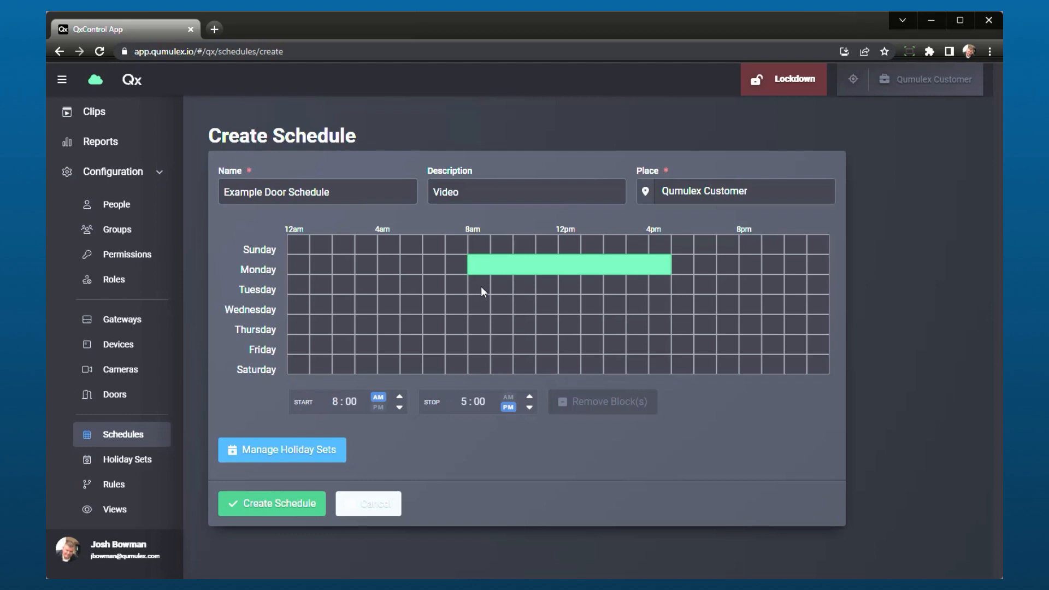
pyautogui.click(481, 286)
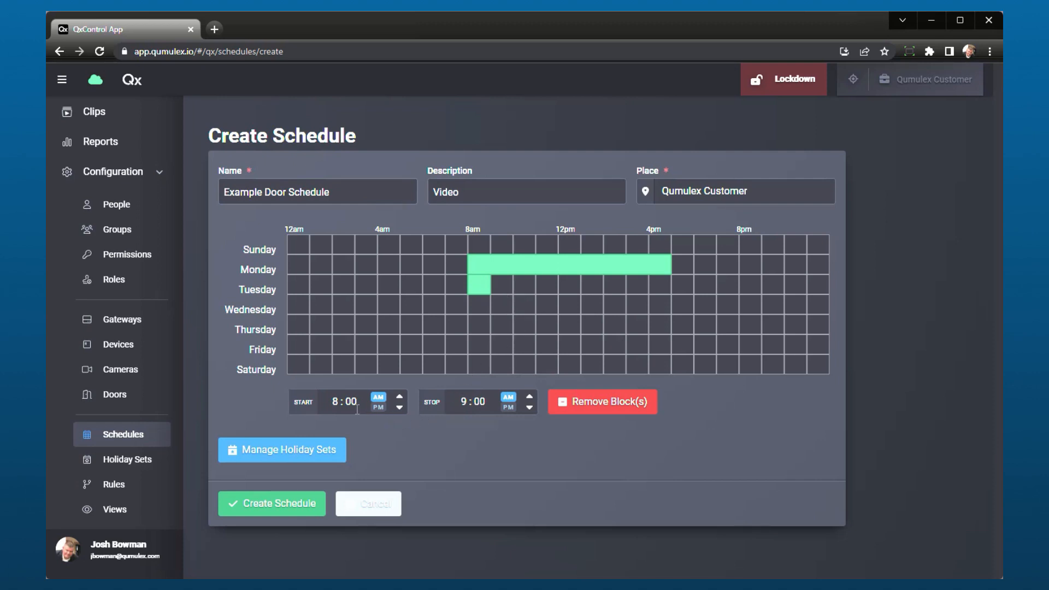
pyautogui.click(463, 402)
pyautogui.write('5')
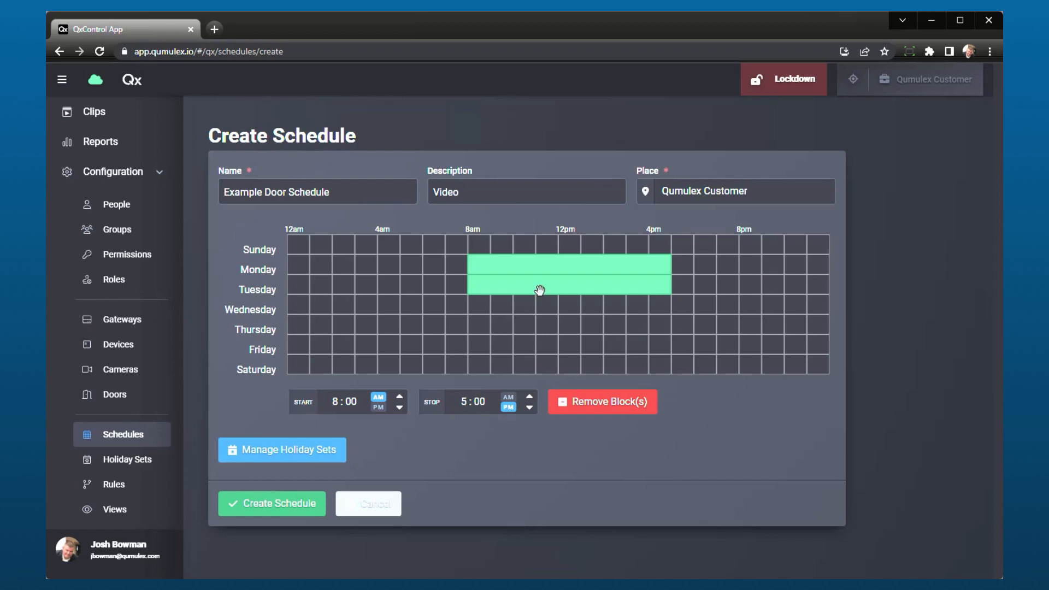
pyautogui.click(476, 306)
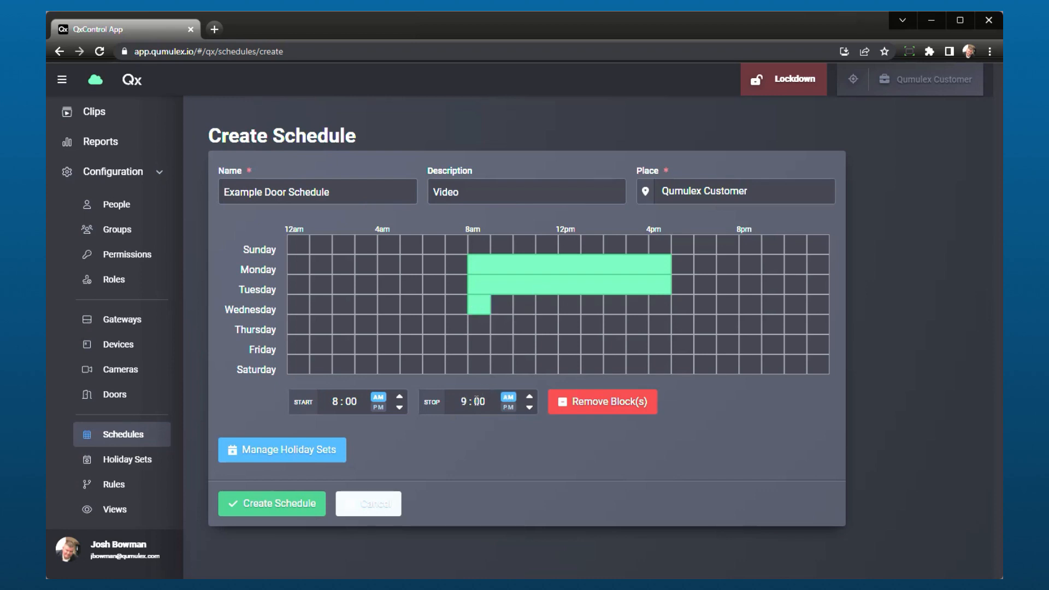
pyautogui.click(459, 401)
pyautogui.write('5')
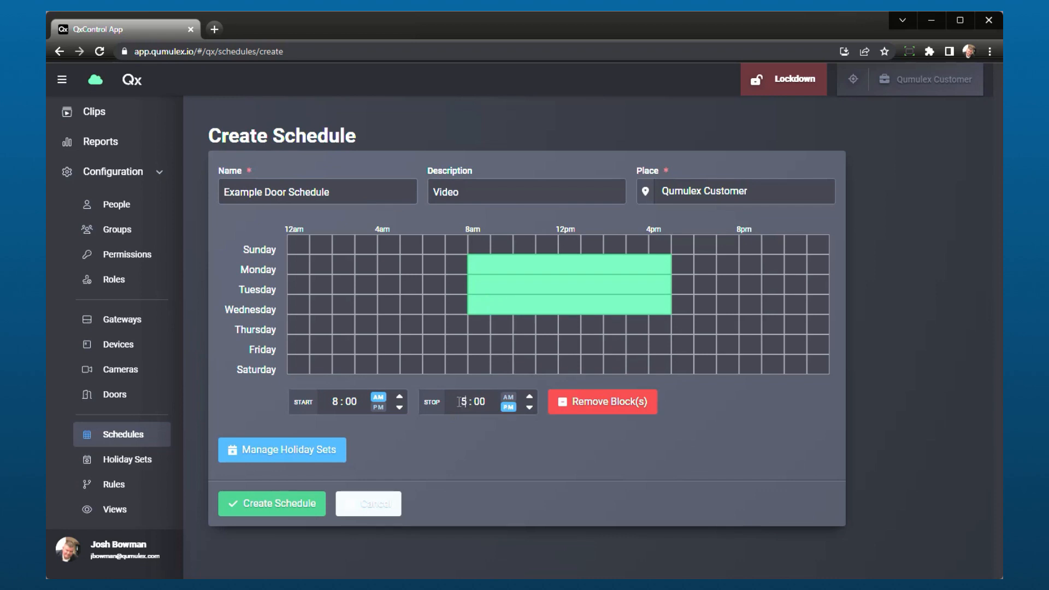
# Add blocks from 8:00 AM to 5:00 PM on Thursday and Friday.
pyautogui.click(475, 323)
pyautogui.click(463, 402)
pyautogui.write('5')
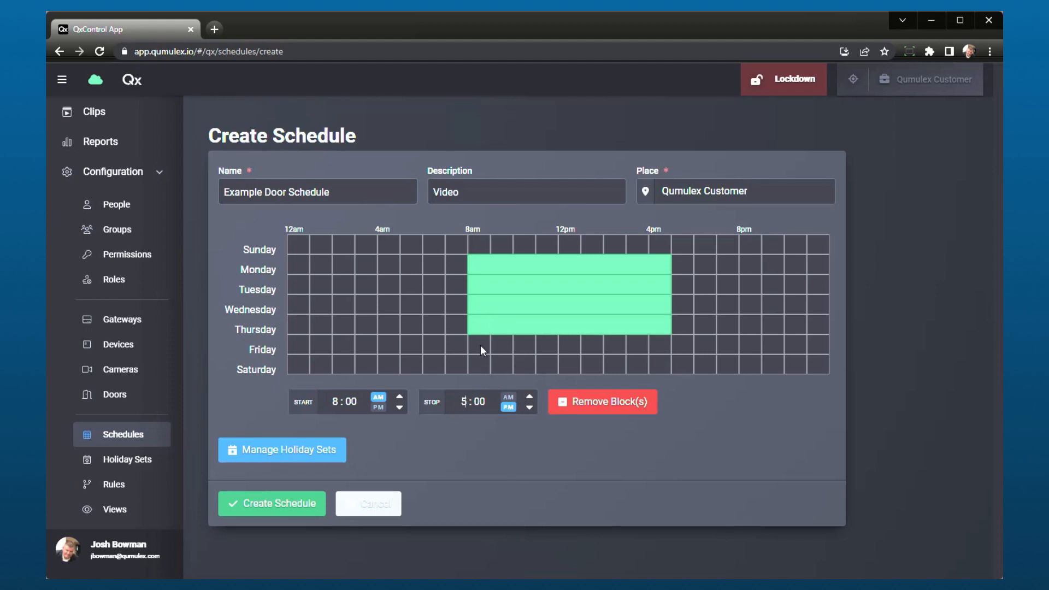
pyautogui.click(480, 345)
pyautogui.click(466, 402)
pyautogui.write('5')
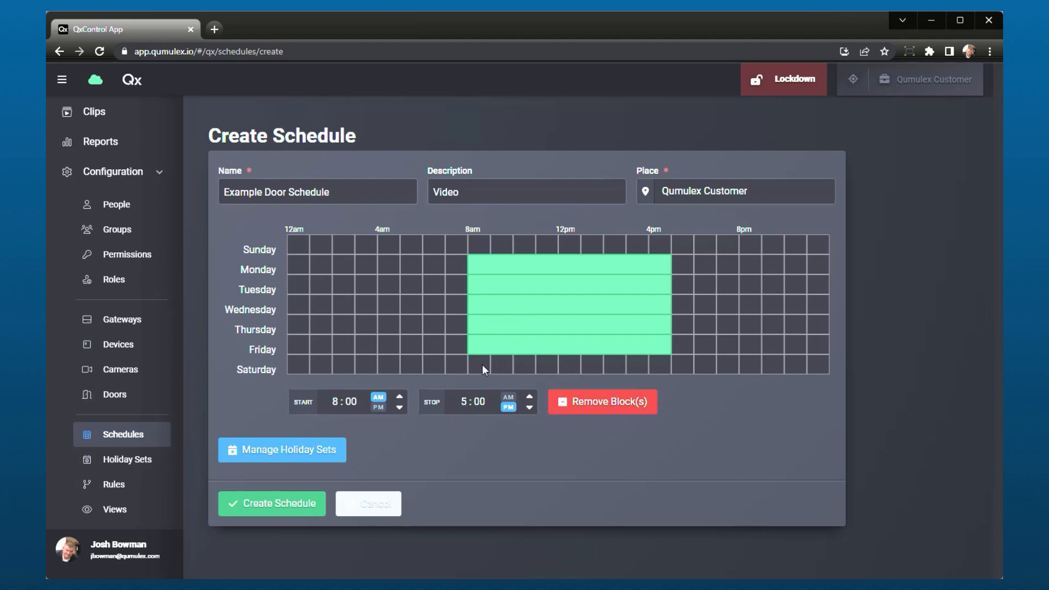
# Fill Saturday from 8:00 AM to 12:00 PM with four separate one-hour blocks.
pyautogui.moveTo(482, 364); pyautogui.dragTo(523, 362)
pyautogui.click(548, 365)
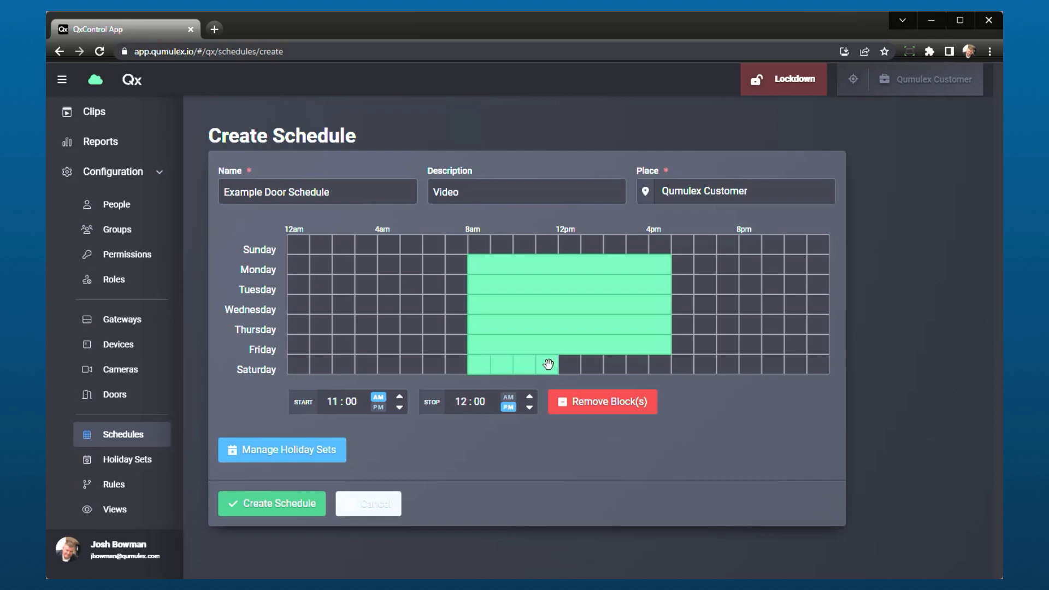
pyautogui.click(482, 365)
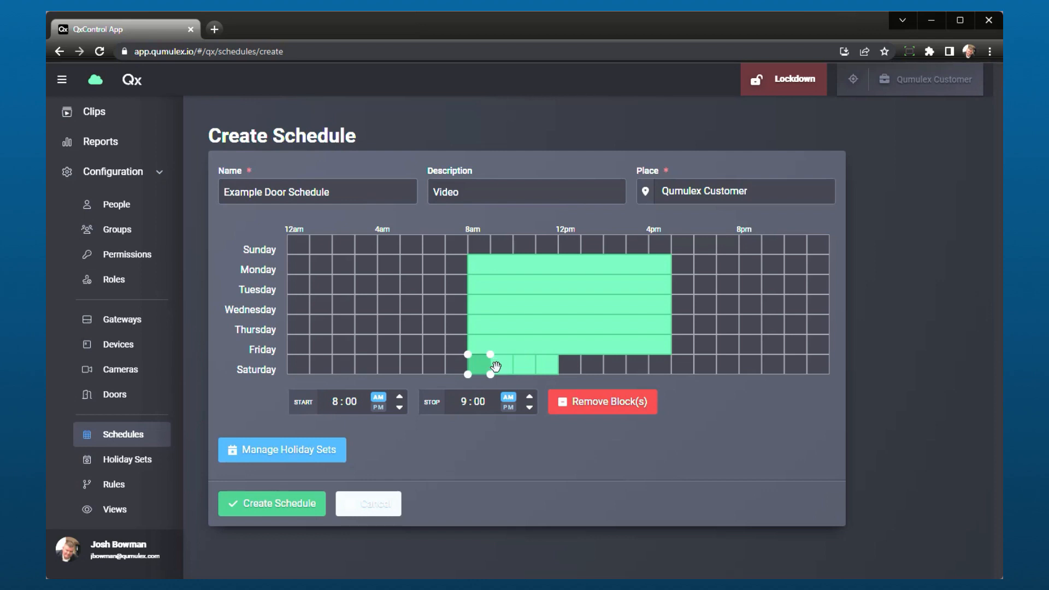
pyautogui.click(500, 365)
pyautogui.click(596, 370)
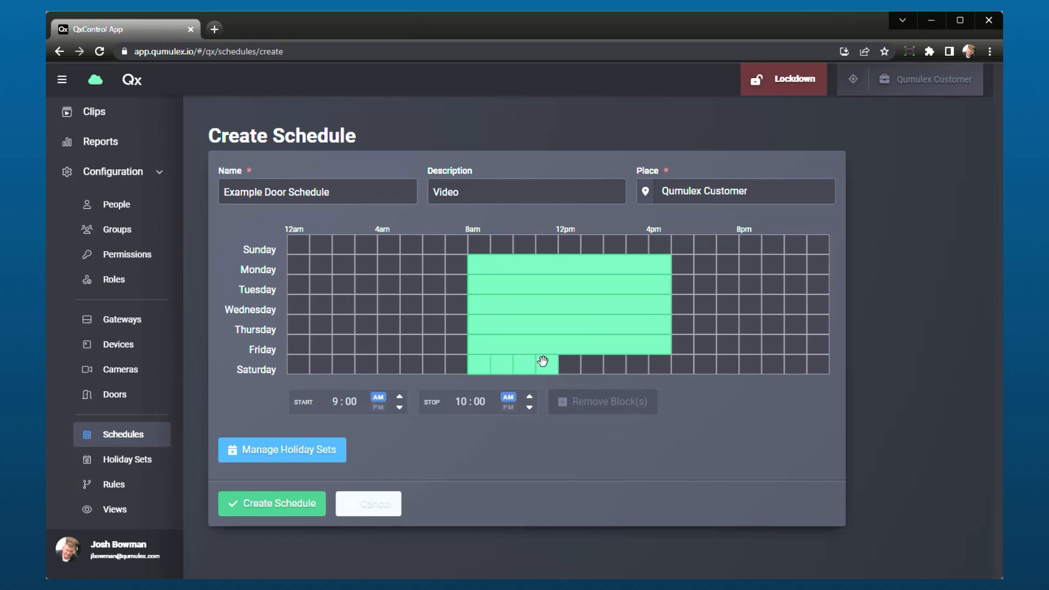
# Remove the three one-hour Saturday blocks between 9:00 AM and 12:00 PM, keeping the 8:00 AM block.
pyautogui.click(542, 362)
pyautogui.click(584, 402)
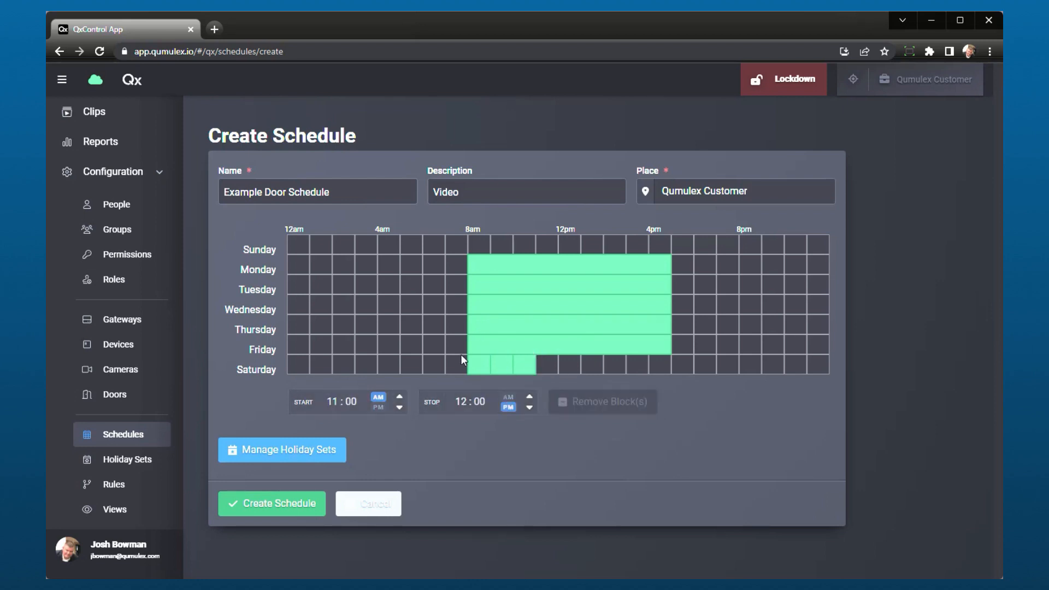
pyautogui.click(522, 362)
pyautogui.click(617, 404)
pyautogui.click(512, 363)
pyautogui.click(601, 403)
# Extend the 8:00 AM Saturday block and set its stop time to 5:00 PM.
pyautogui.click(475, 364)
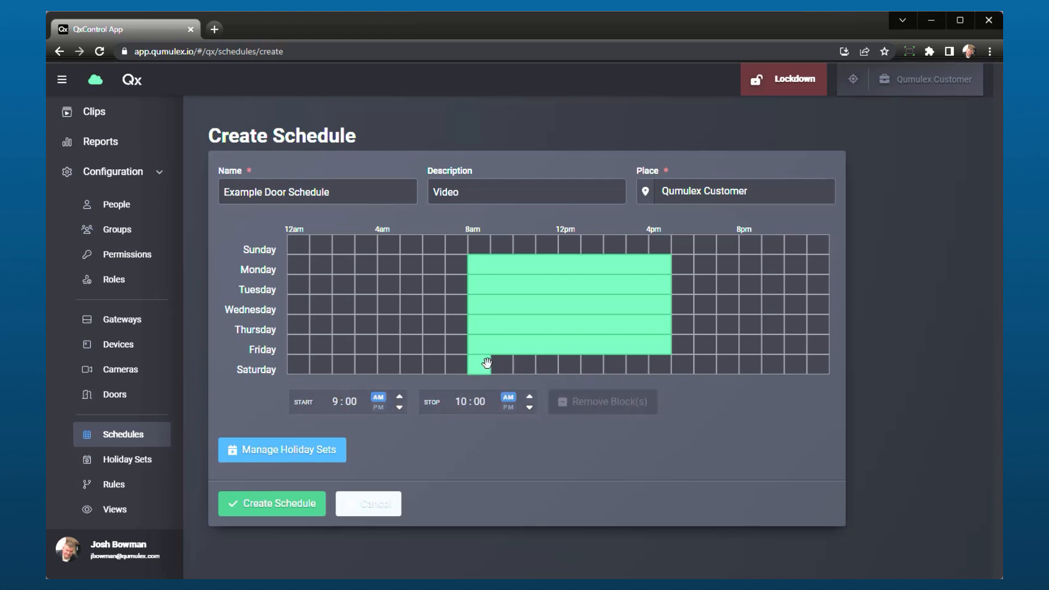
pyautogui.moveTo(492, 362); pyautogui.dragTo(577, 363)
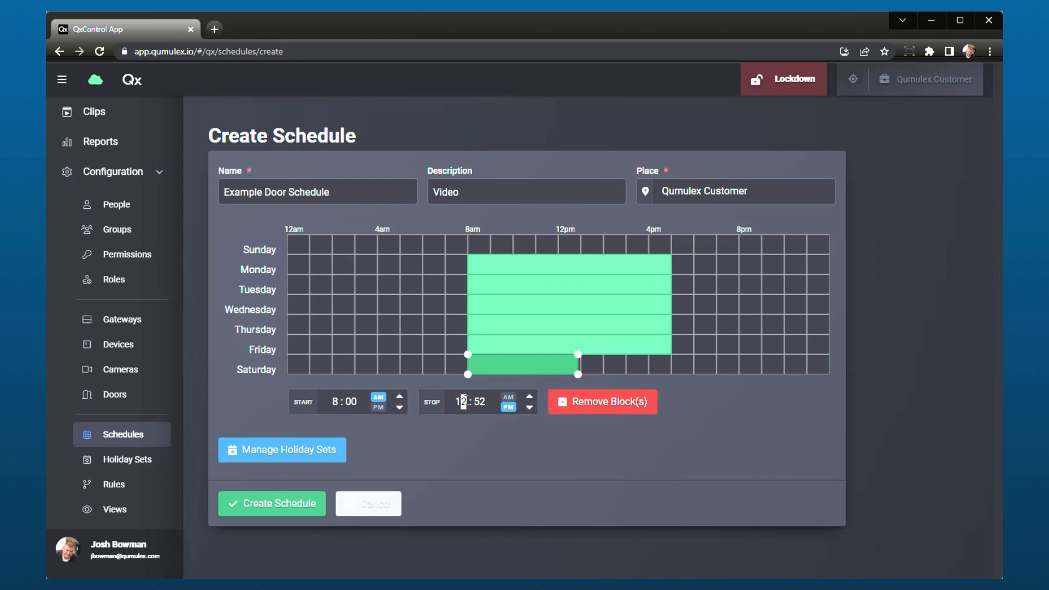
pyautogui.doubleClick(462, 402)
pyautogui.write('12')
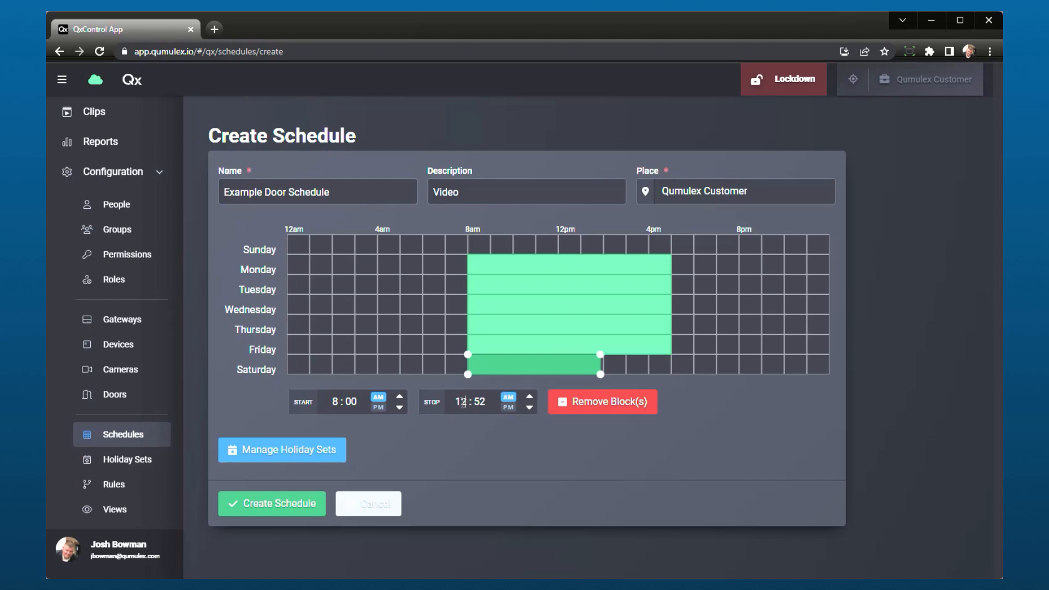
pyautogui.write('5')
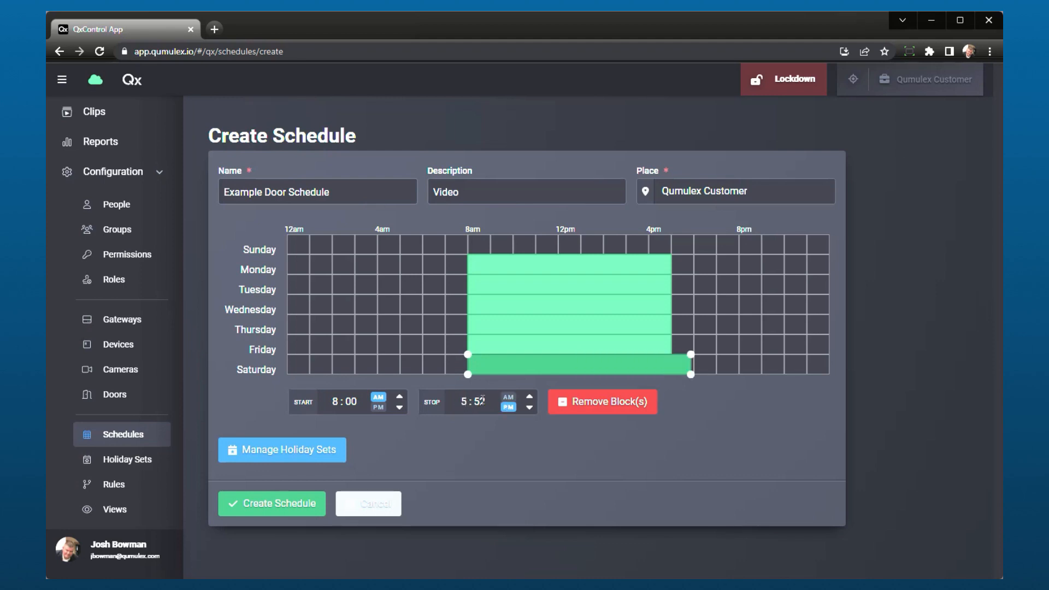
pyautogui.click(481, 401)
pyautogui.moveTo(485, 401); pyautogui.dragTo(477, 401)
pyautogui.write('00')
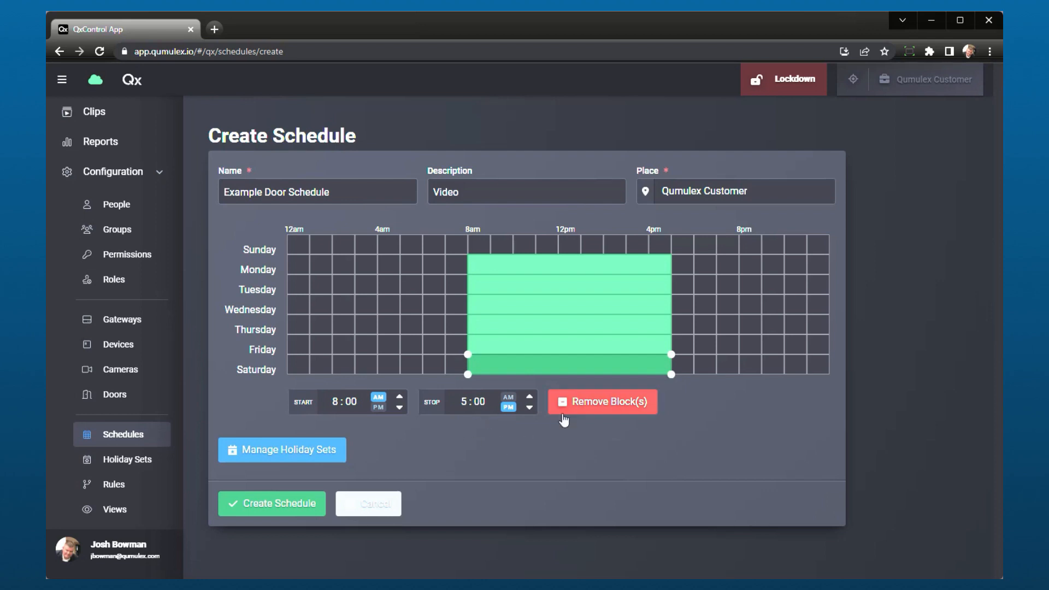
# Add the Headquarters Facility Holidays and Test holiday sets to the schedule.
pyautogui.click(285, 453)
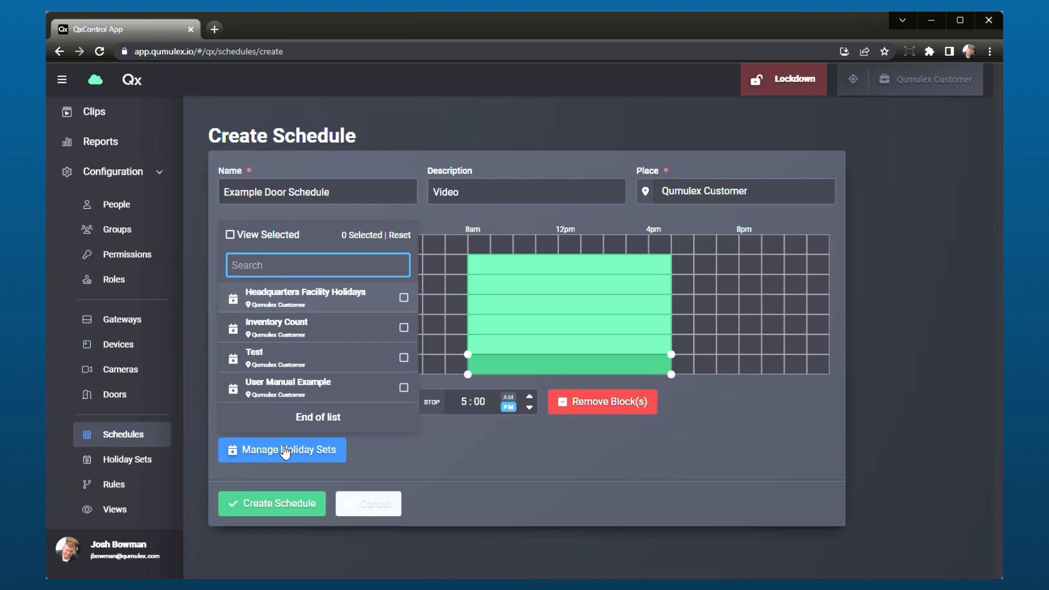
pyautogui.click(374, 302)
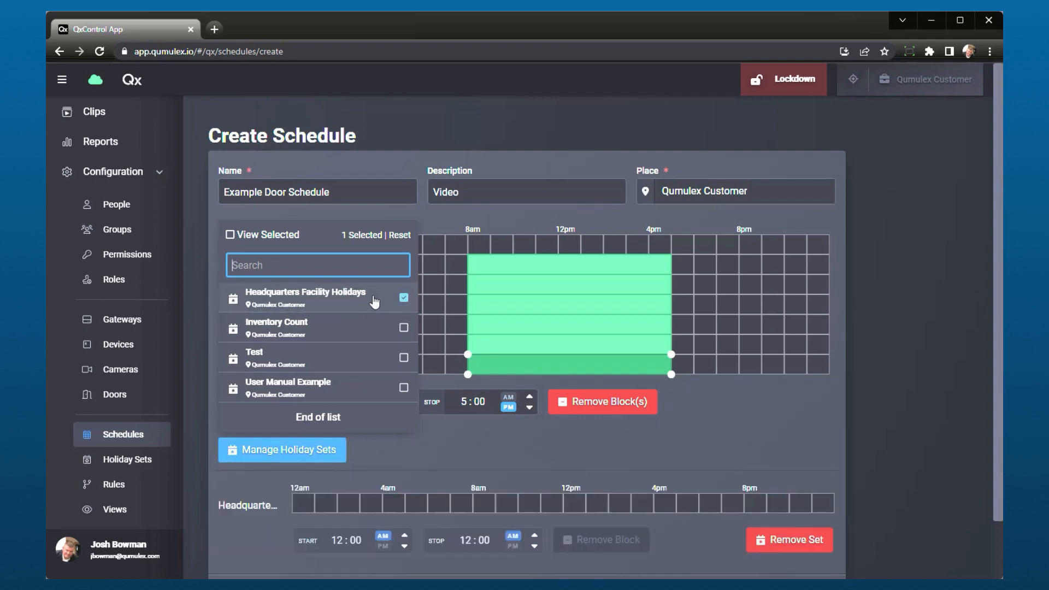
pyautogui.click(348, 359)
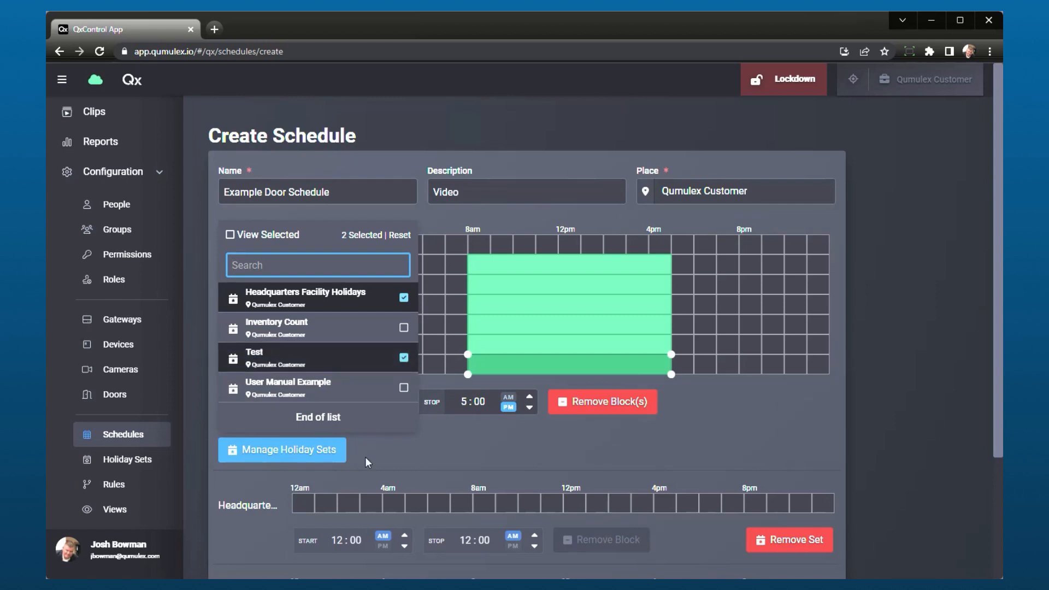
# Add a block from 8:00 AM to 12:00 PM to the Test holiday set.
pyautogui.scroll(-3, 604, 487)
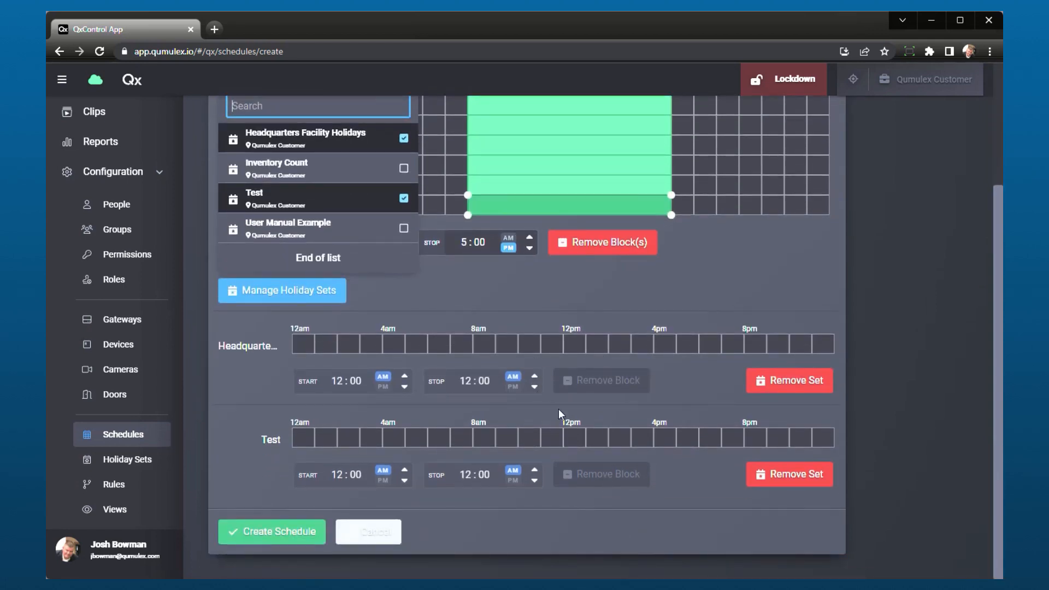
pyautogui.scroll(1, 563, 416)
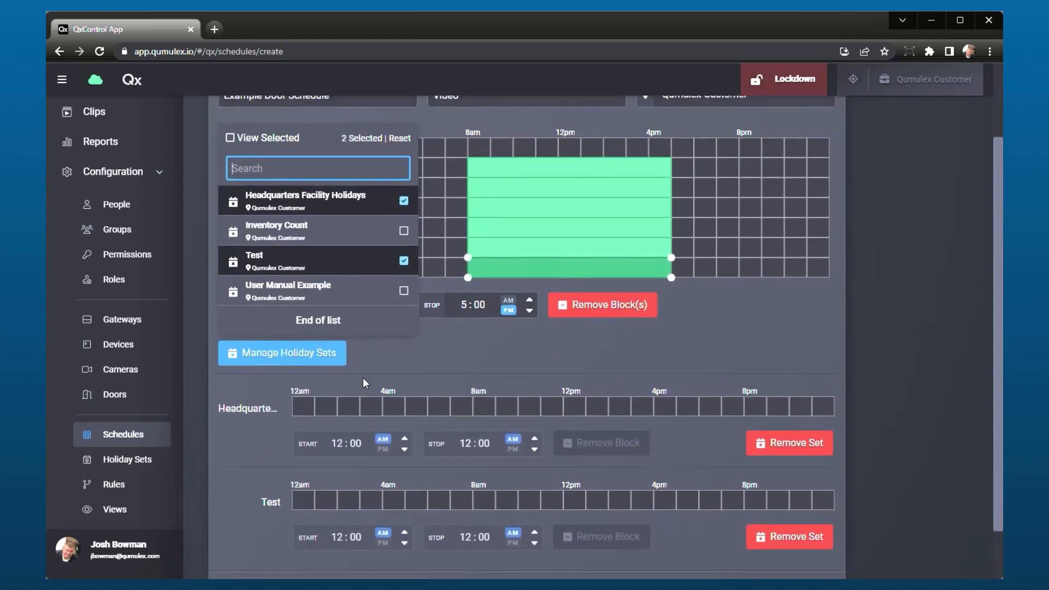
pyautogui.scroll(-1, 421, 429)
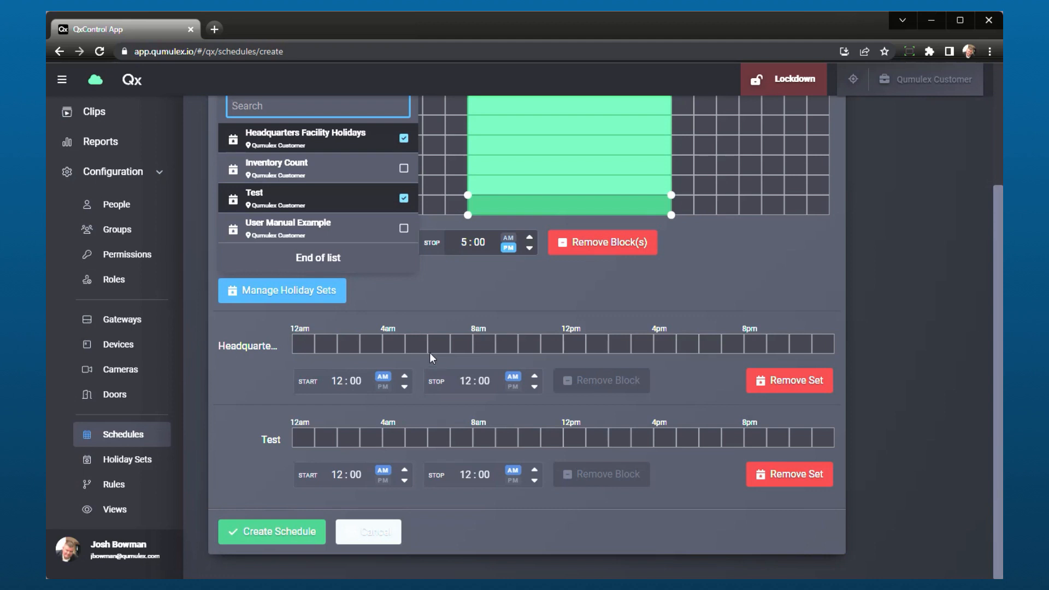
pyautogui.scroll(2, 430, 353)
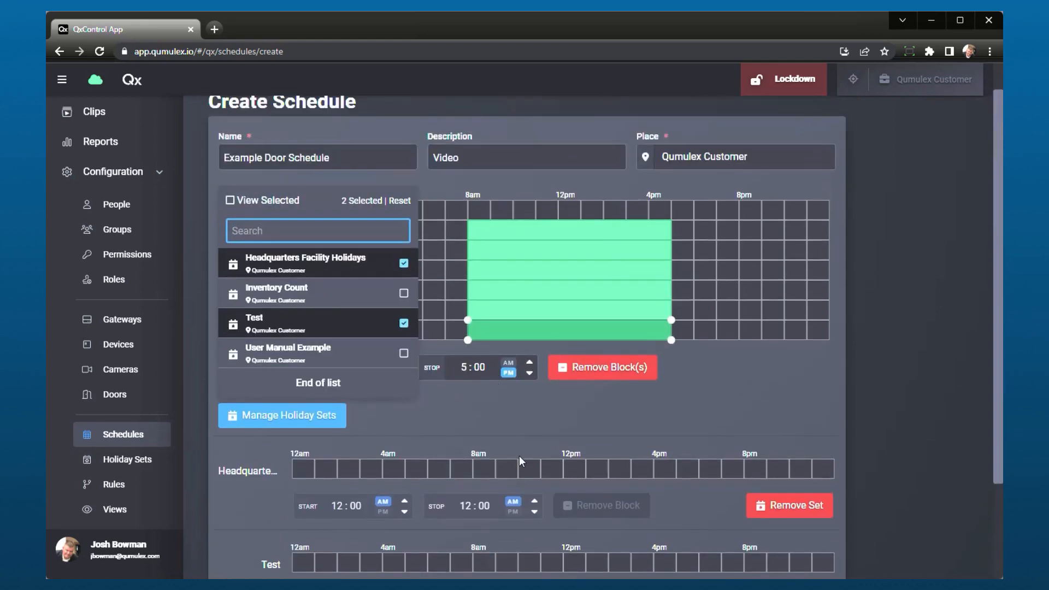
pyautogui.scroll(-1, 519, 456)
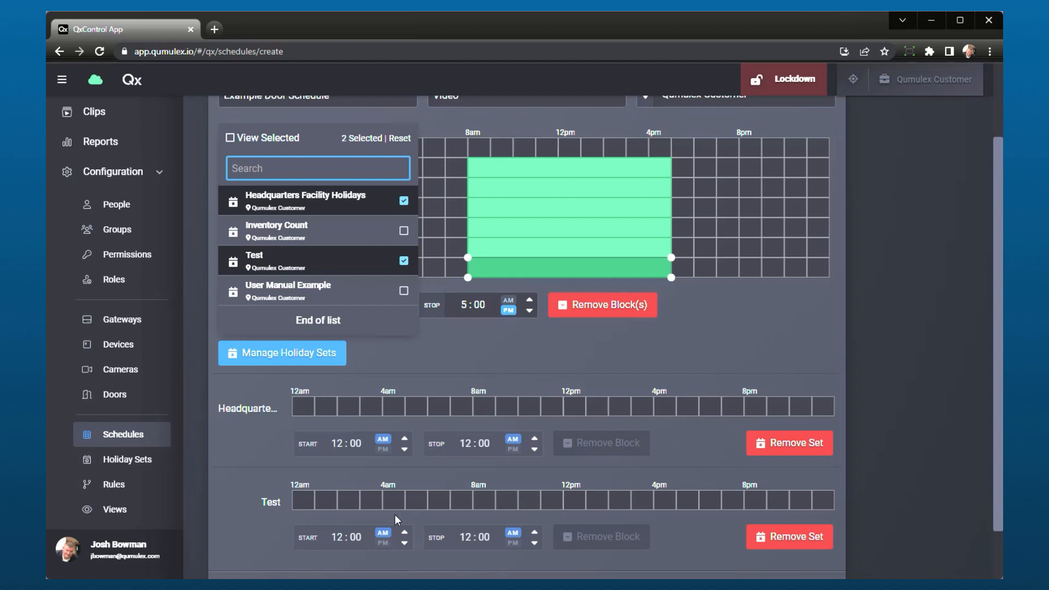
pyautogui.scroll(-1, 395, 514)
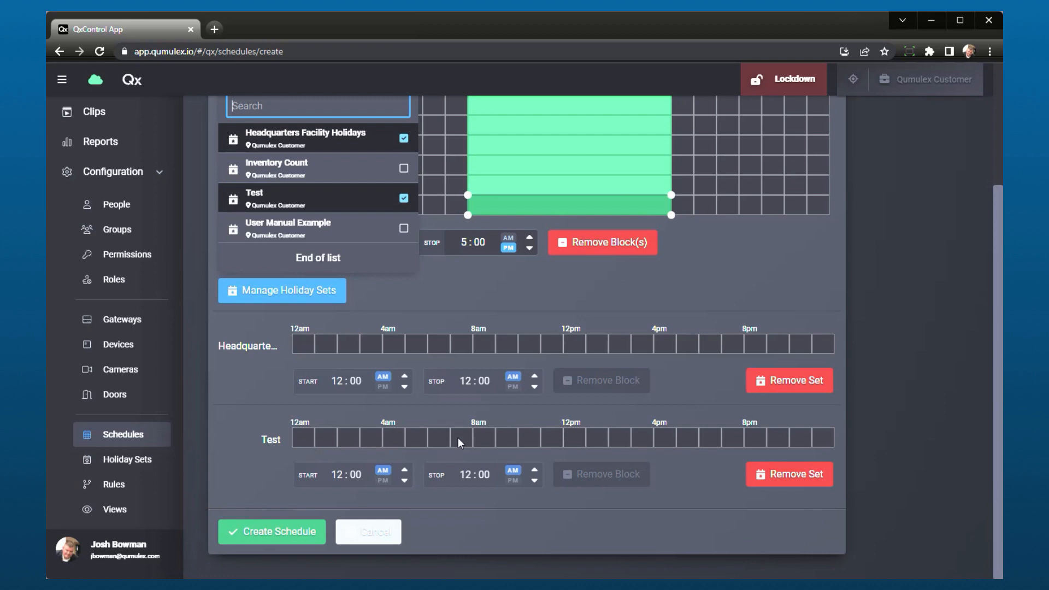
pyautogui.click(484, 431)
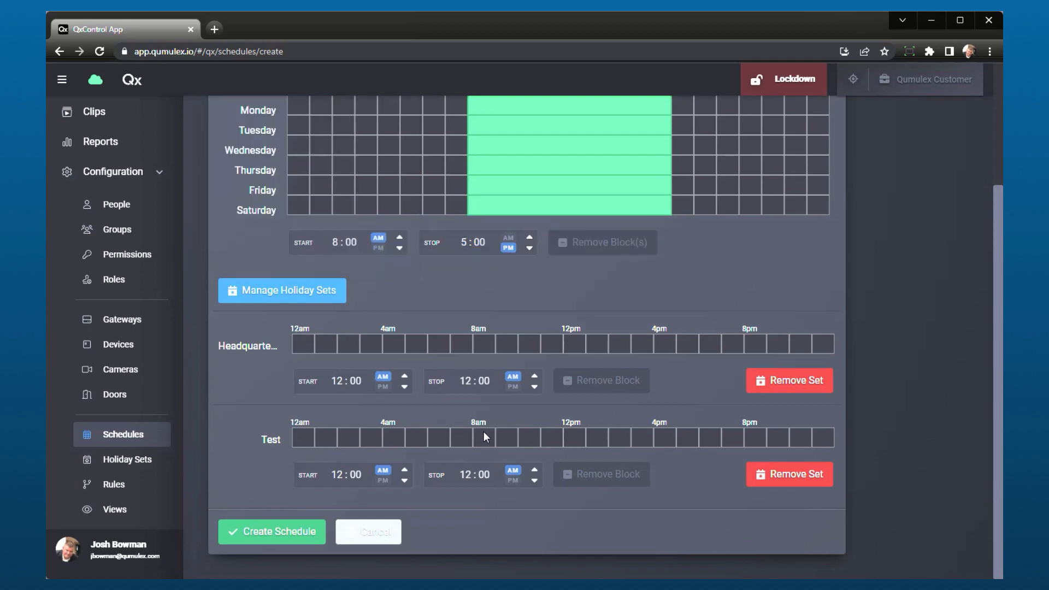
pyautogui.click(484, 431)
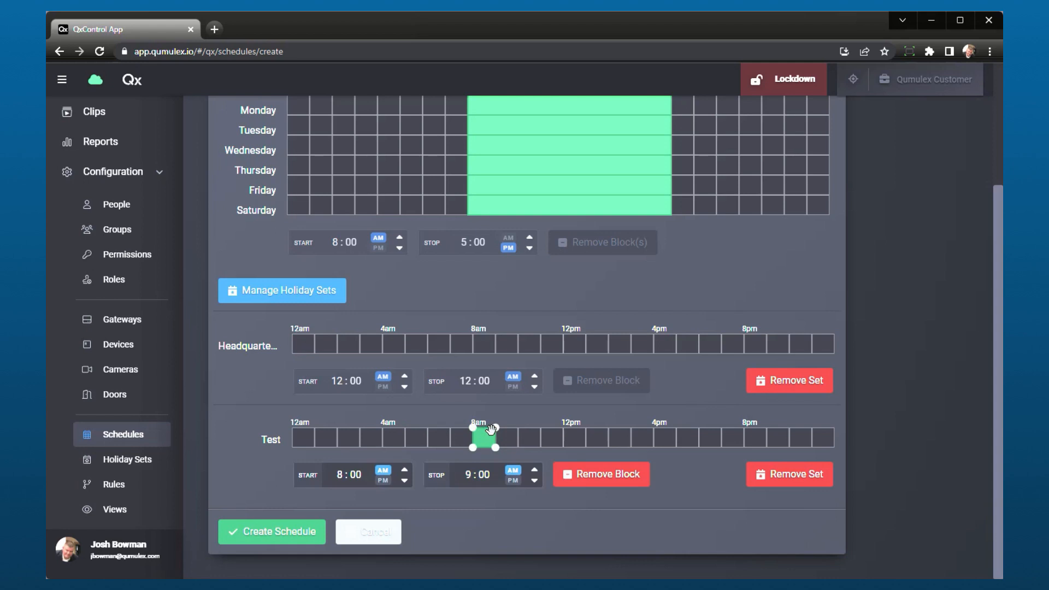
pyautogui.moveTo(496, 434); pyautogui.dragTo(559, 422)
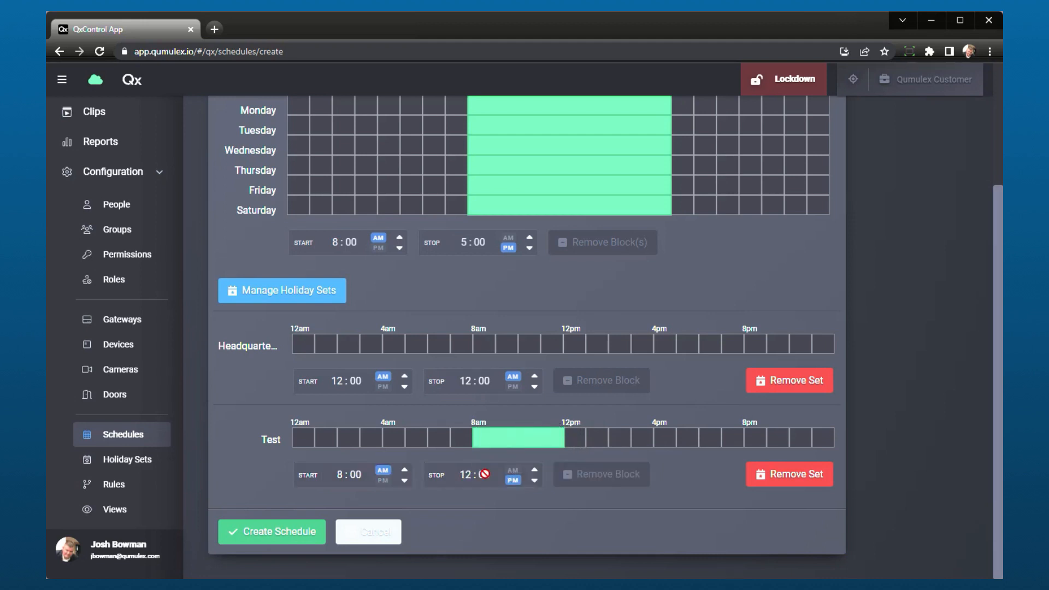
pyautogui.click(500, 430)
pyautogui.click(489, 472)
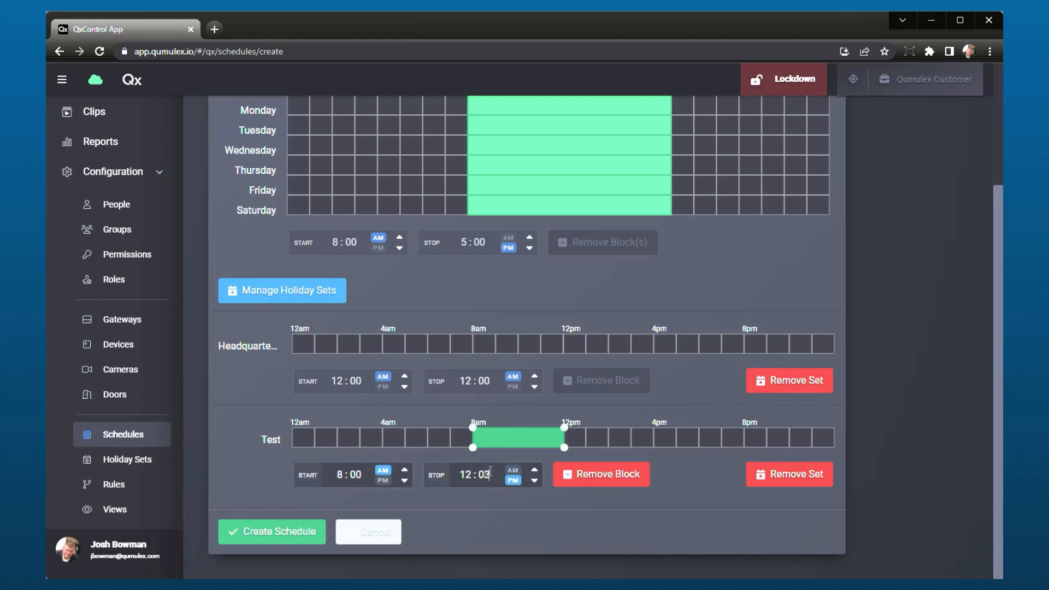
pyautogui.press('BackSpace')
pyautogui.write('0')
pyautogui.scroll(3, 657, 434)
pyautogui.scroll(-3, 667, 473)
pyautogui.scroll(3, 582, 460)
pyautogui.scroll(-2, 582, 460)
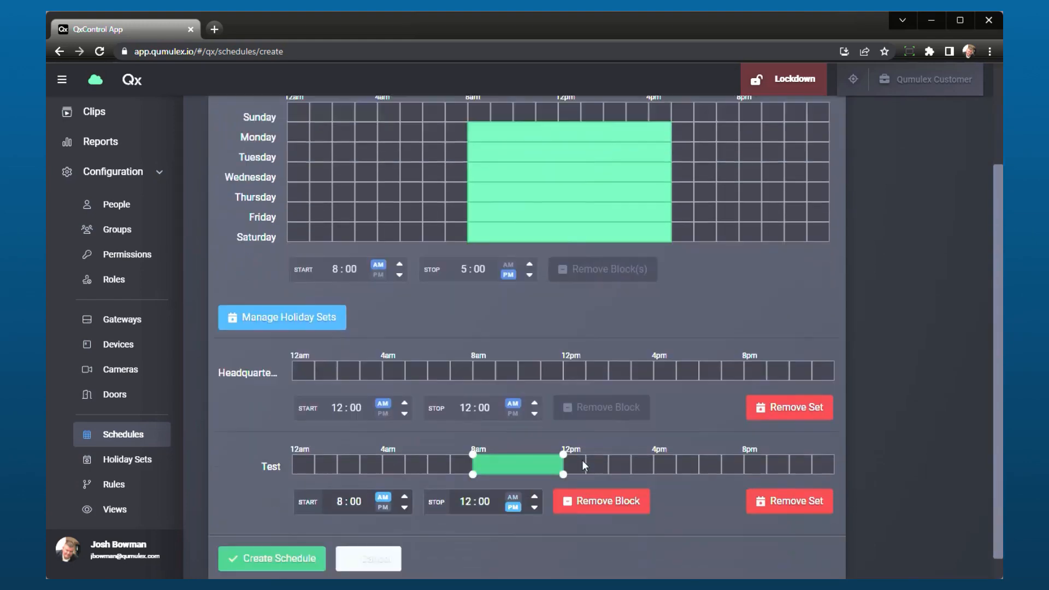
pyautogui.scroll(-1, 582, 460)
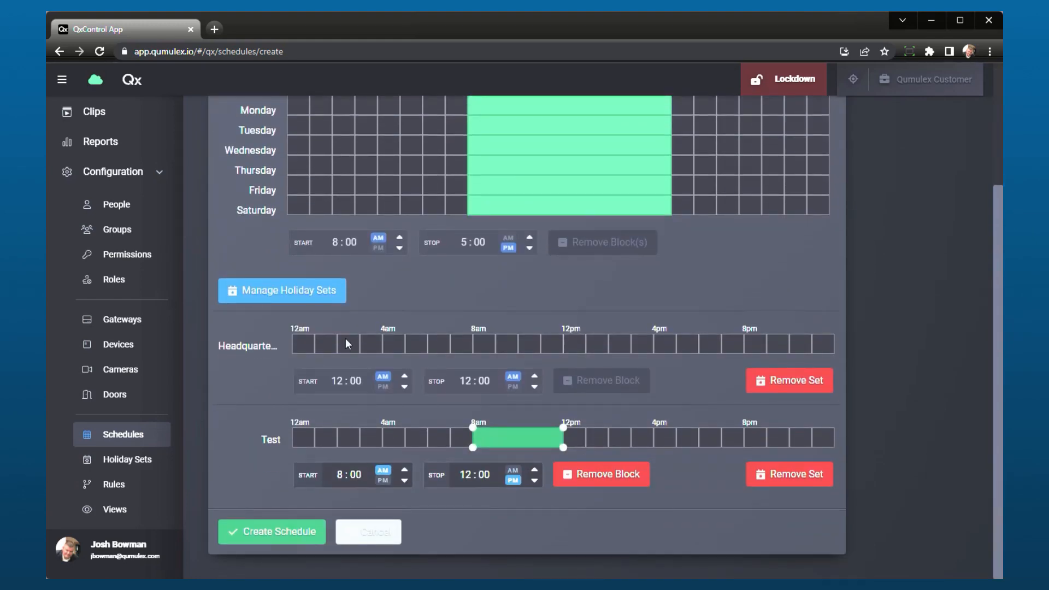
# Create the schedule and review its weekly hours and holiday set hours.
pyautogui.click(317, 532)
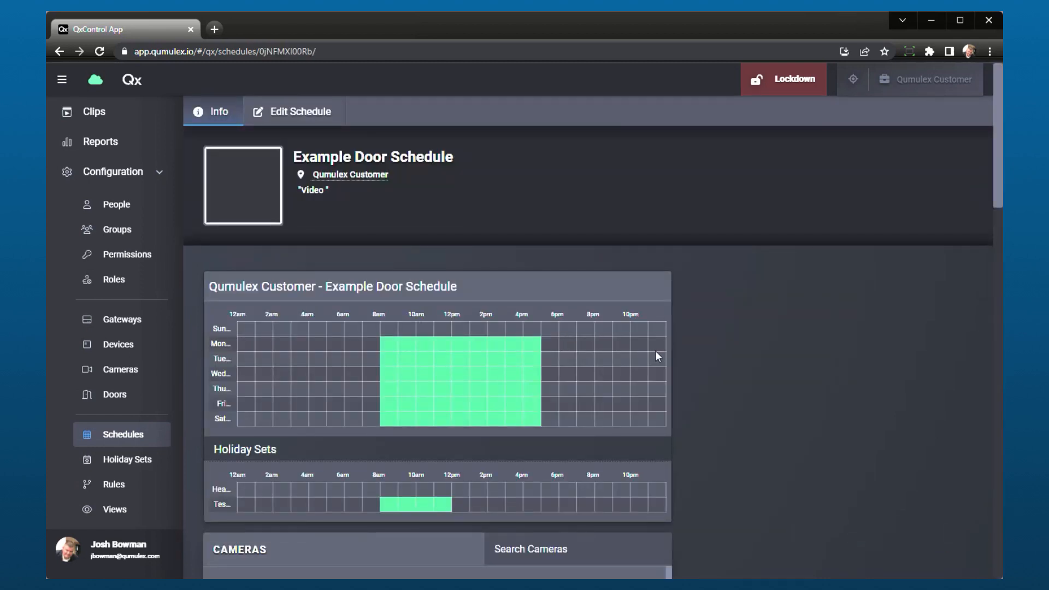
pyautogui.scroll(-2, 734, 392)
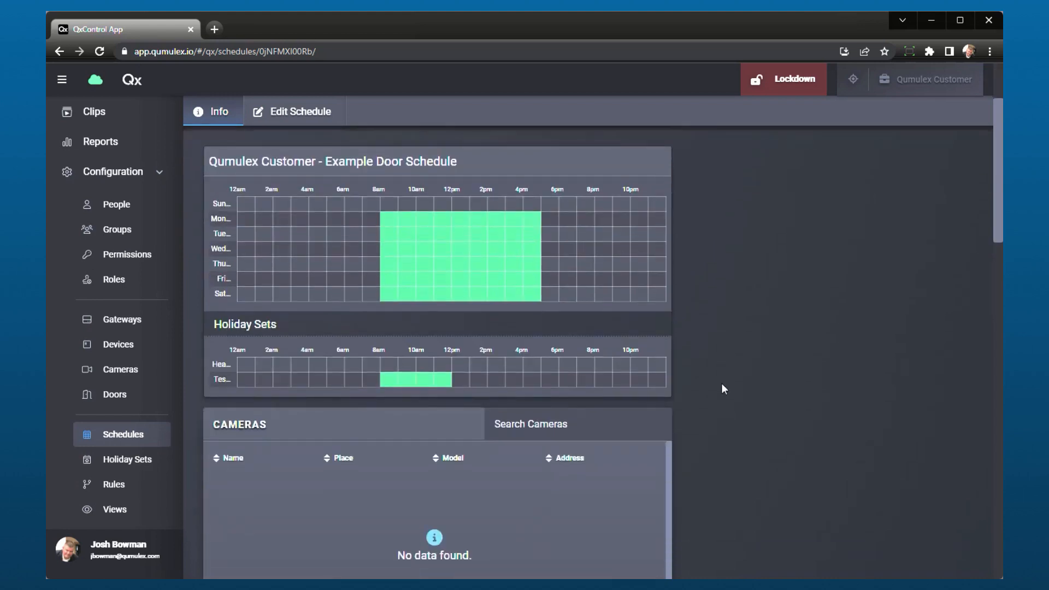
pyautogui.moveTo(450, 221)
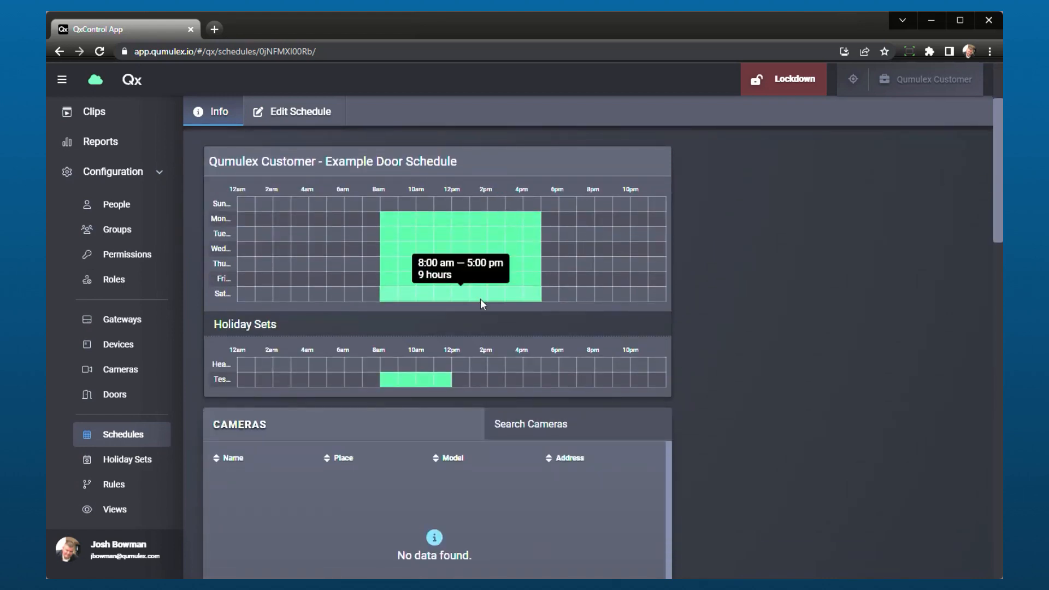
pyautogui.scroll(-2, 791, 363)
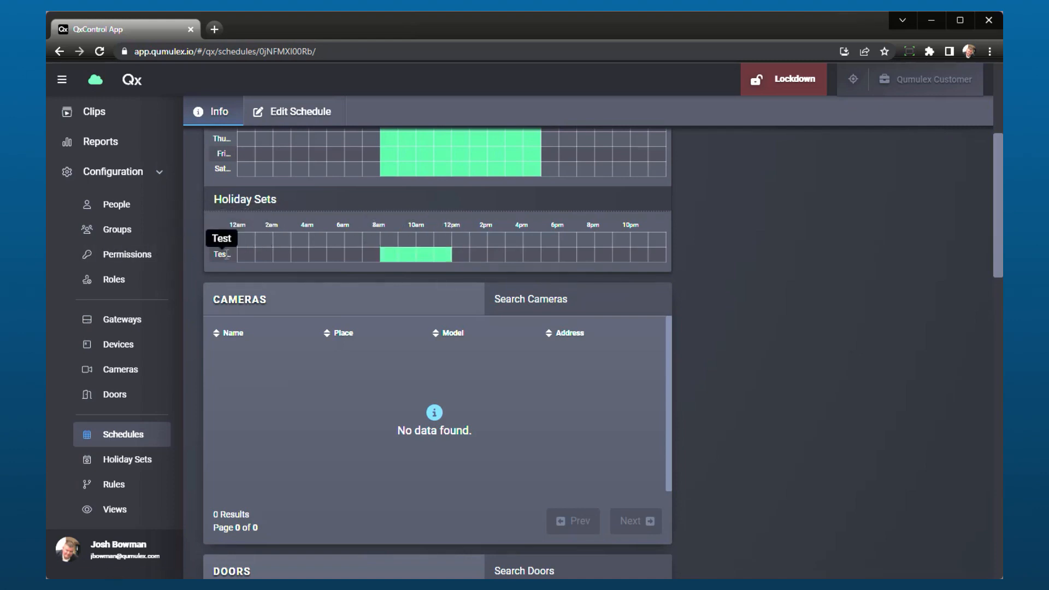
pyautogui.moveTo(426, 253)
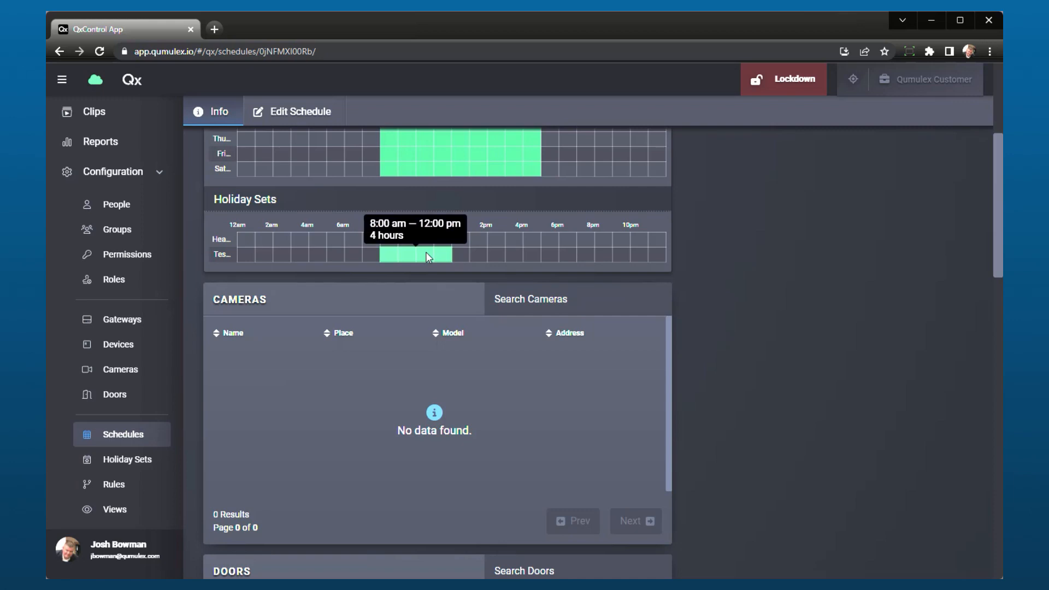
pyautogui.scroll(3, 426, 253)
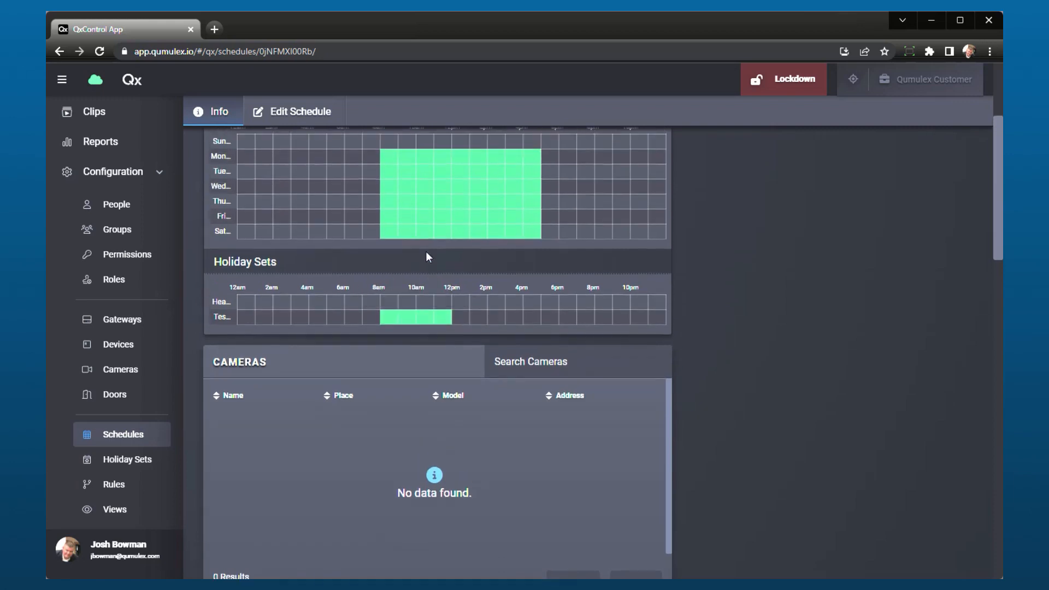
# Examine the Cameras, Doors, Permissions, Rules and Bandwidth Schedules lists on the Example Door Schedule's info page.
pyautogui.scroll(-3, 506, 329)
pyautogui.scroll(-4, 539, 385)
pyautogui.scroll(3, 538, 384)
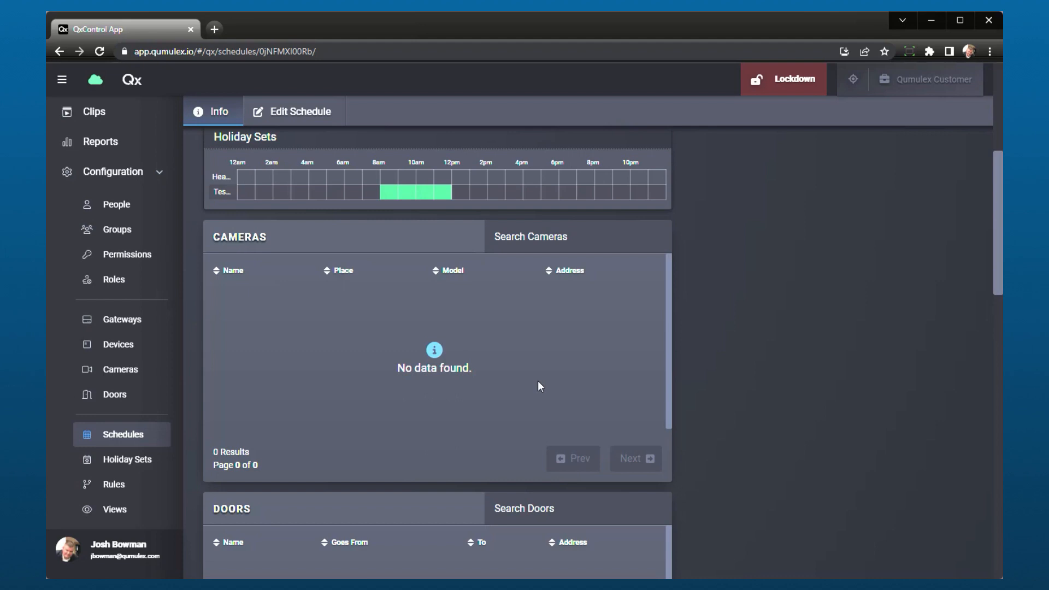
pyautogui.scroll(-8, 445, 482)
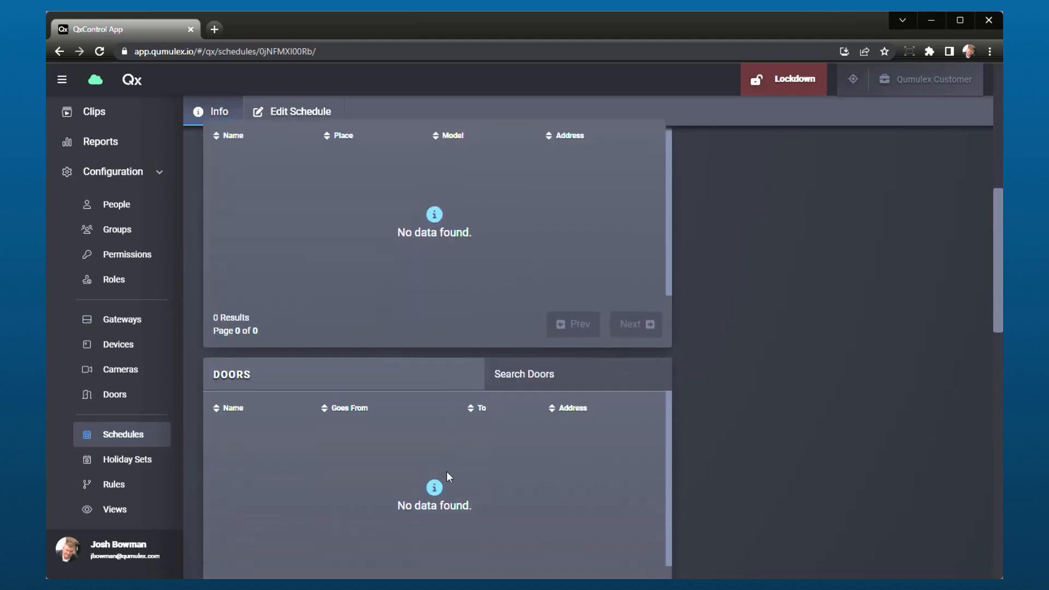
pyautogui.scroll(-10, 438, 398)
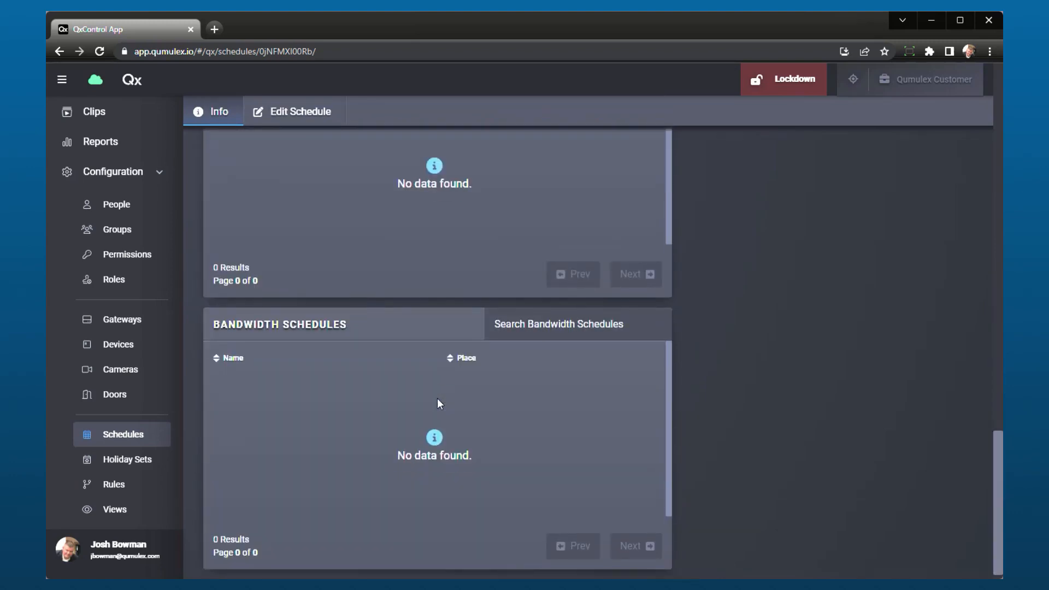
pyautogui.scroll(8, 494, 406)
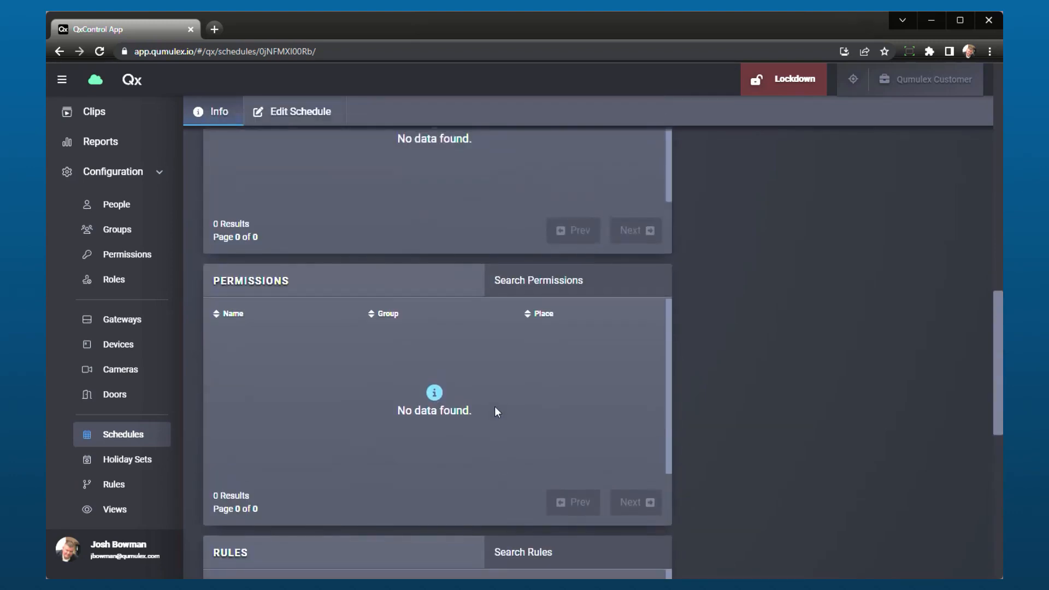
pyautogui.scroll(11, 607, 413)
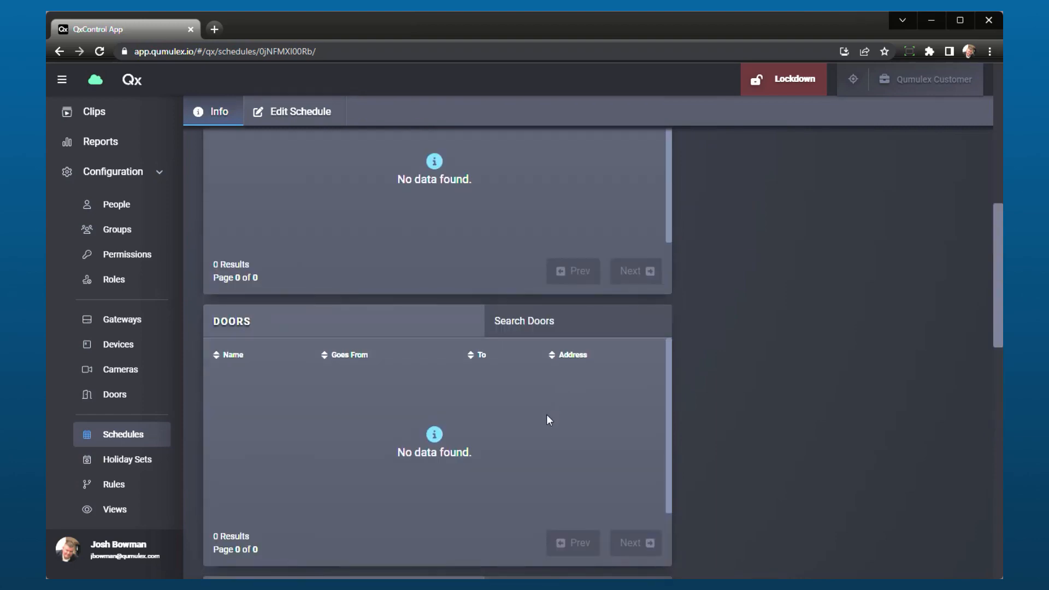
pyautogui.scroll(-5, 547, 431)
pyautogui.scroll(3, 540, 393)
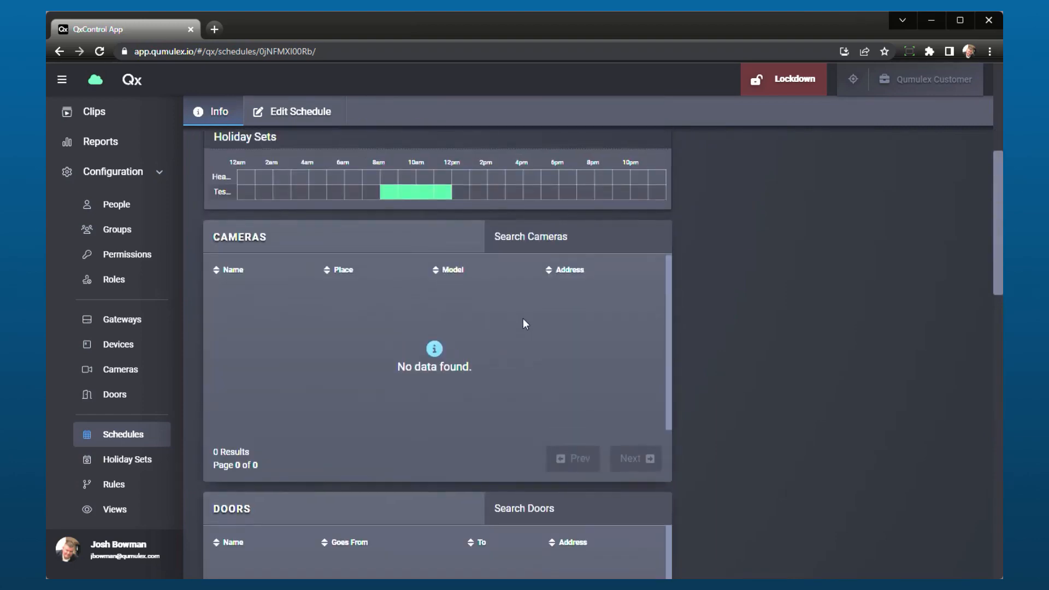
pyautogui.scroll(5, 549, 501)
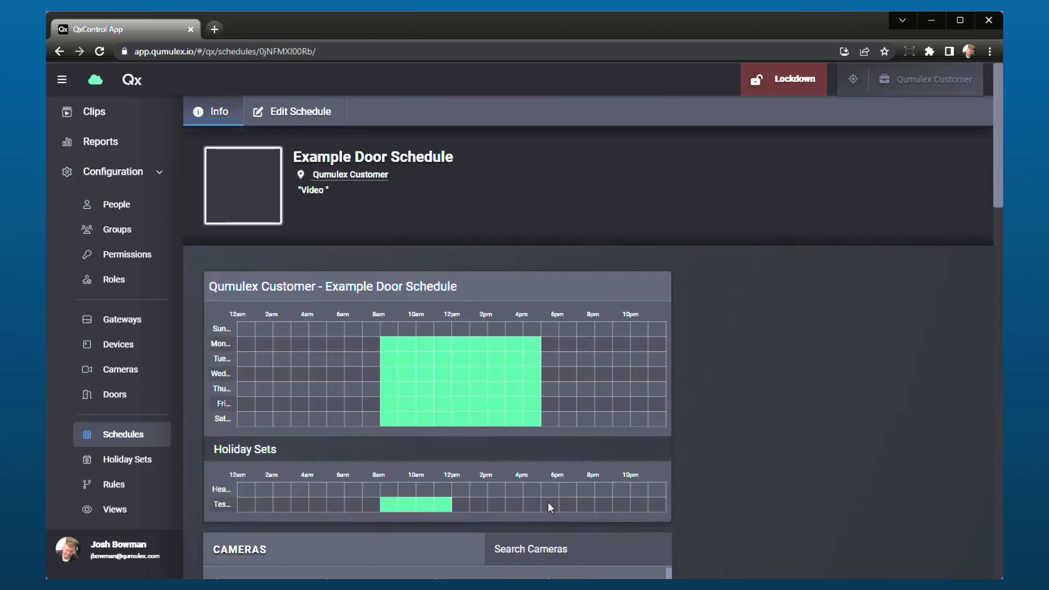
pyautogui.scroll(-5, 548, 502)
pyautogui.scroll(4, 559, 322)
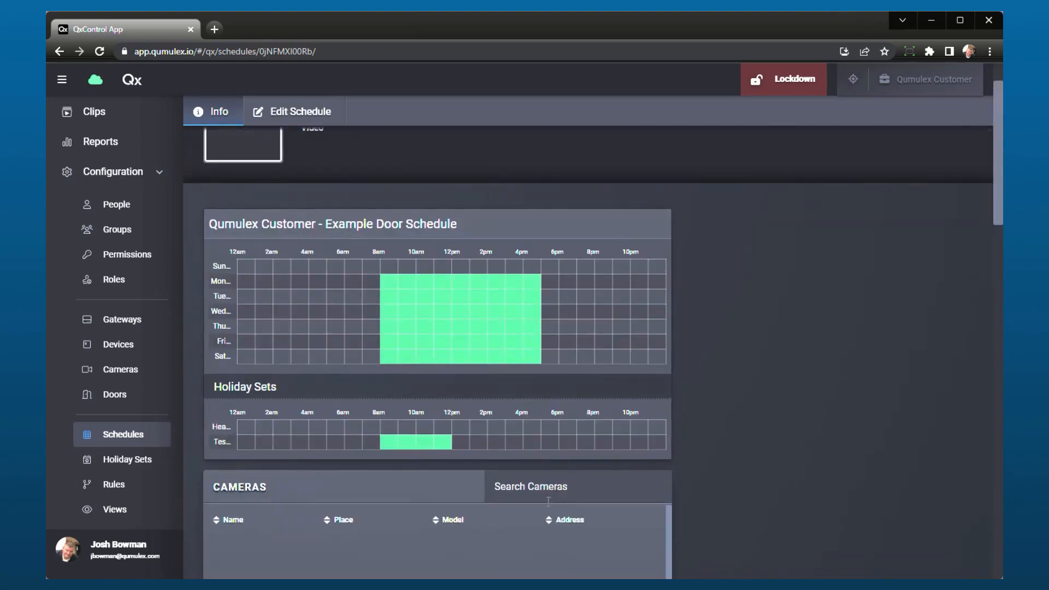
pyautogui.scroll(1, 559, 323)
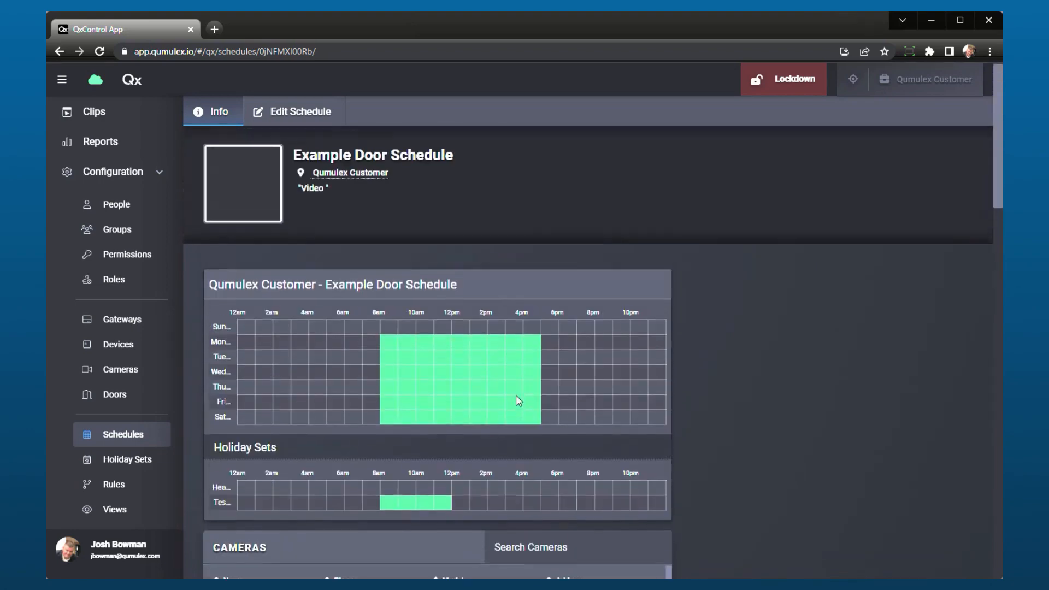
# Edit the Example Door Schedule to extend the Test holiday set's block to 12:59 PM, and save the schedule.
pyautogui.click(302, 115)
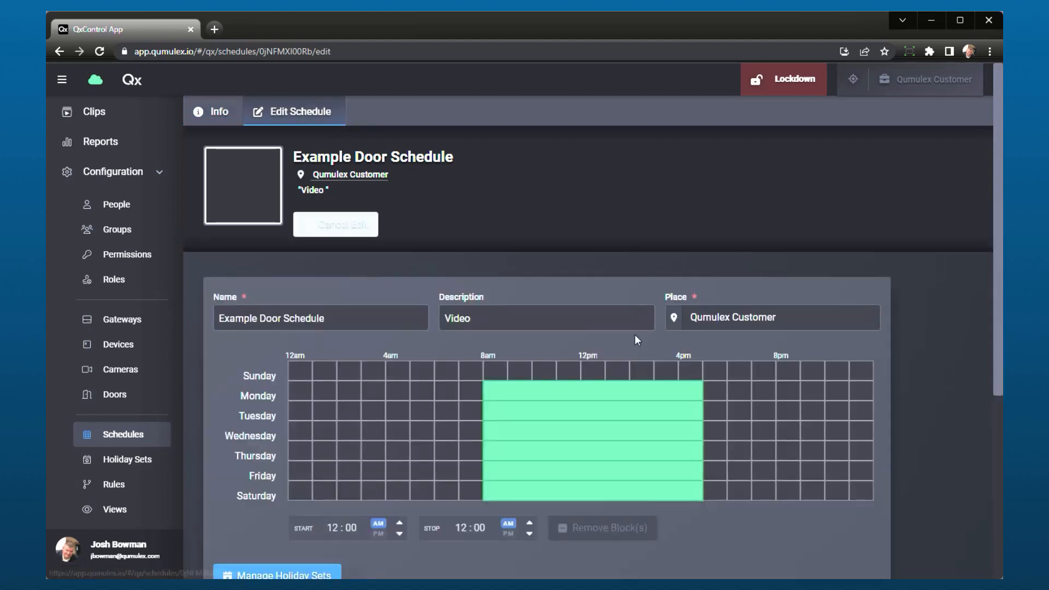
pyautogui.scroll(-4, 637, 455)
pyautogui.scroll(-1, 637, 454)
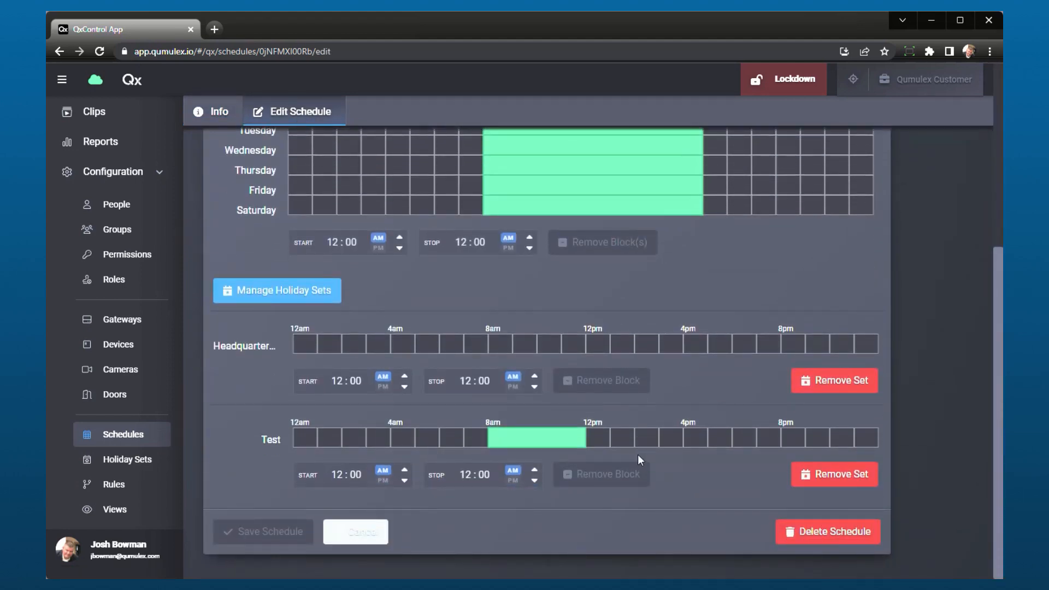
pyautogui.click(519, 436)
pyautogui.moveTo(586, 429); pyautogui.dragTo(608, 428)
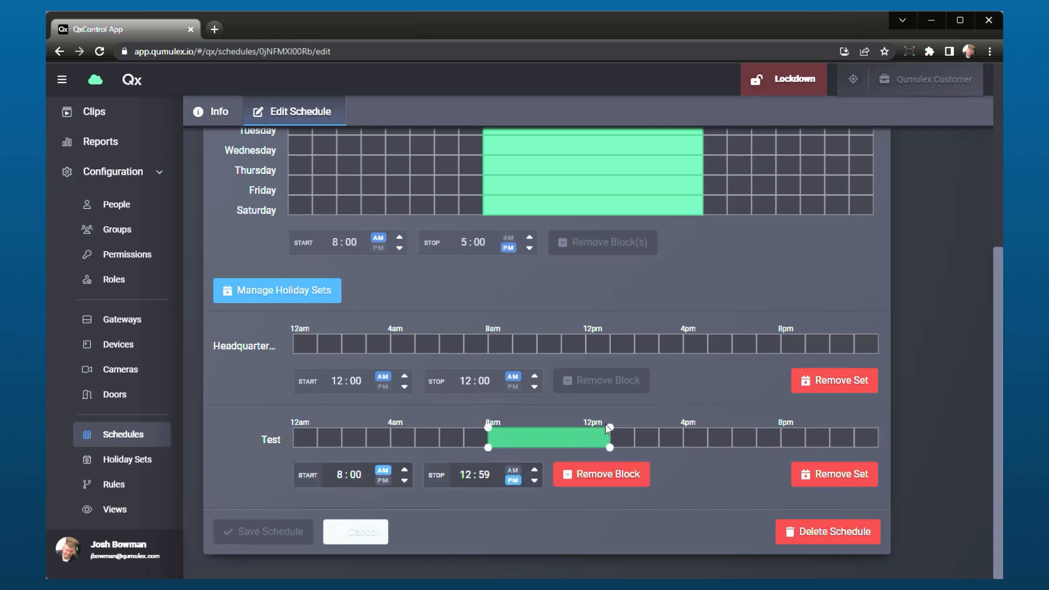
pyautogui.click(549, 491)
pyautogui.scroll(5, 587, 479)
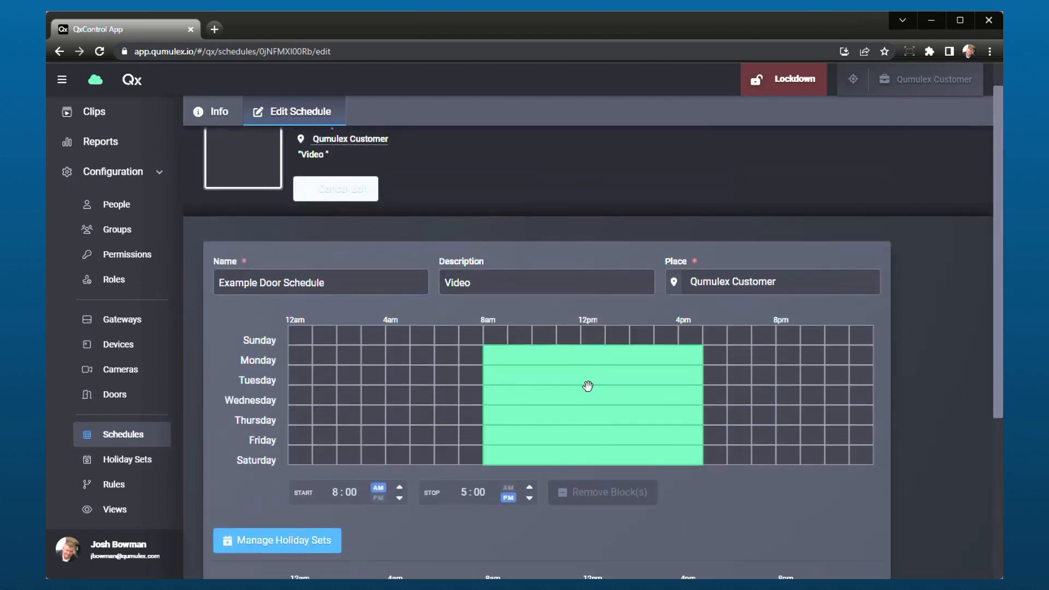
pyautogui.scroll(-5, 628, 481)
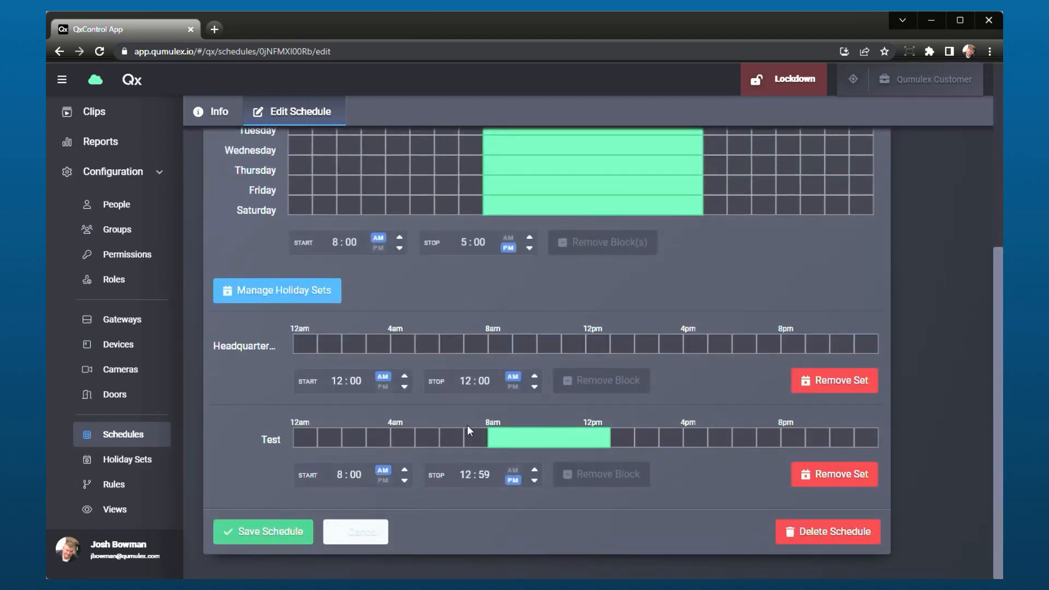
pyautogui.click(297, 525)
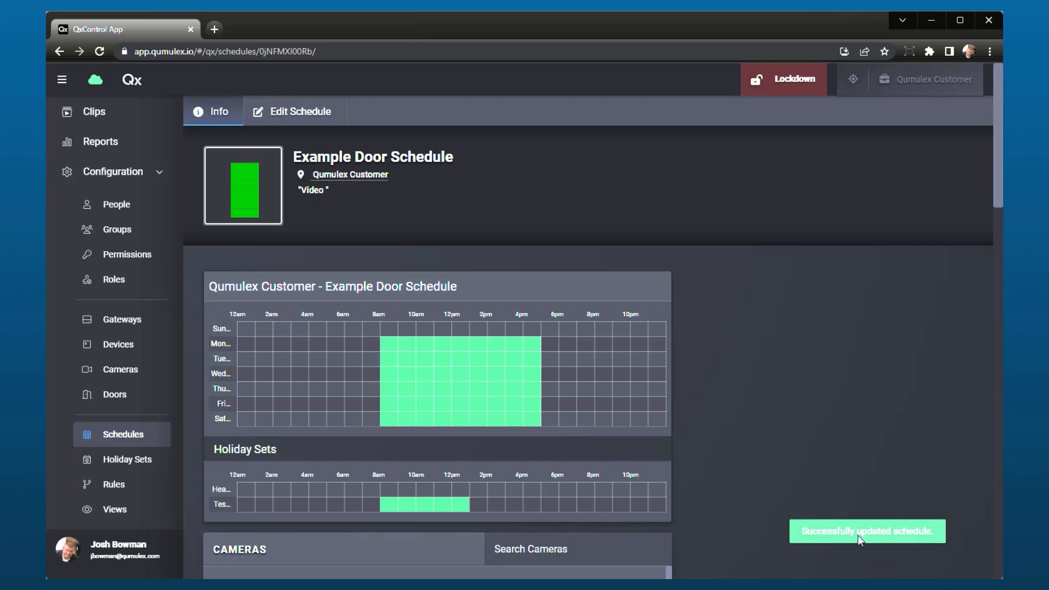
pyautogui.scroll(-3, 480, 470)
pyautogui.scroll(3, 456, 478)
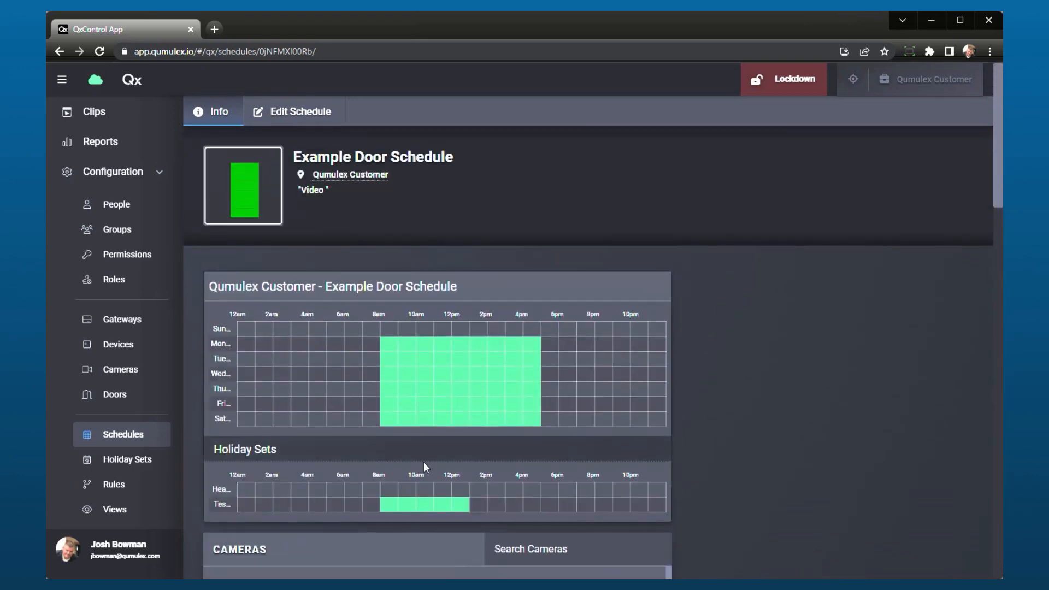
# Examine the doors and permissions that use the Never (Read only) schedule, and return to the schedule list.
pyautogui.click(155, 439)
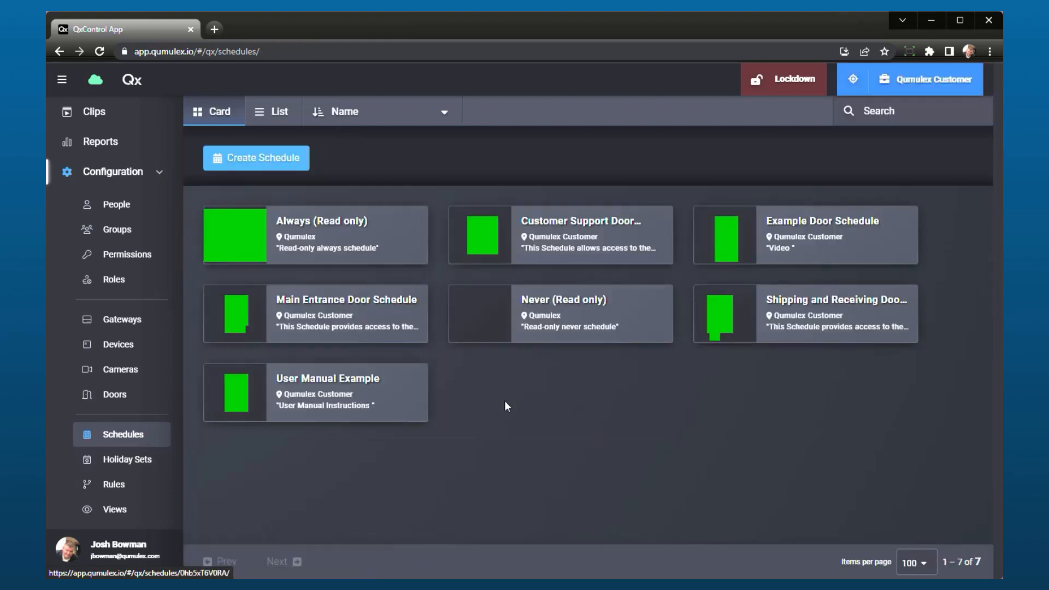
pyautogui.click(562, 316)
pyautogui.scroll(-7, 580, 453)
pyautogui.scroll(5, 569, 482)
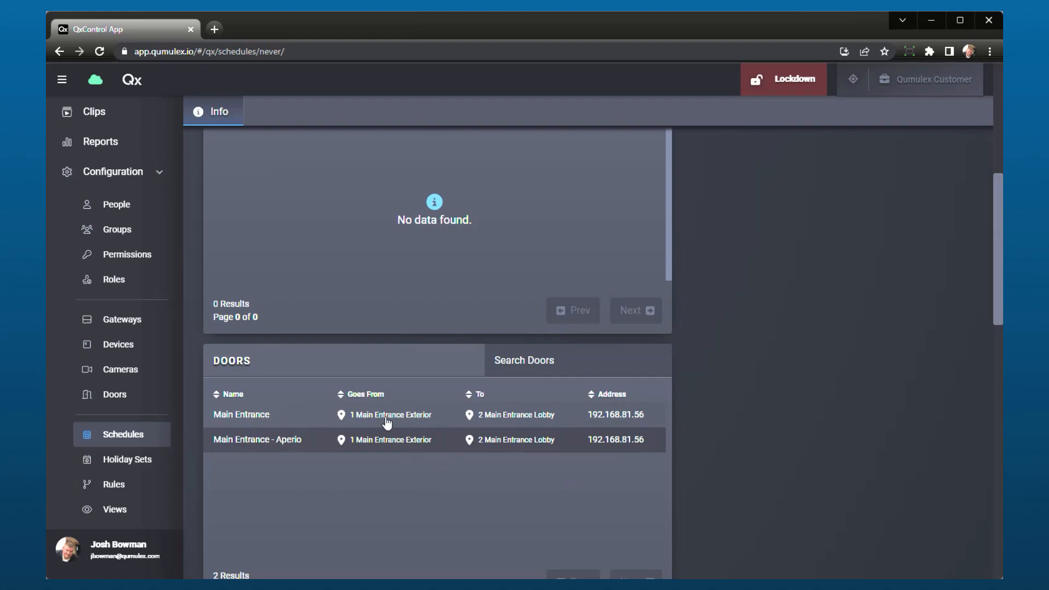
pyautogui.scroll(1, 530, 435)
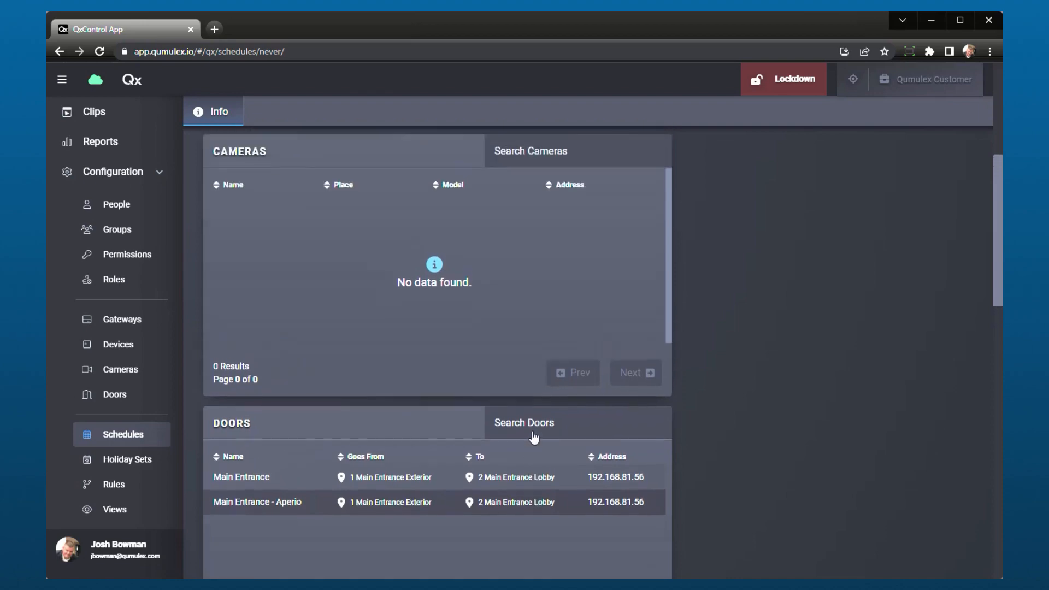
pyautogui.scroll(-6, 543, 493)
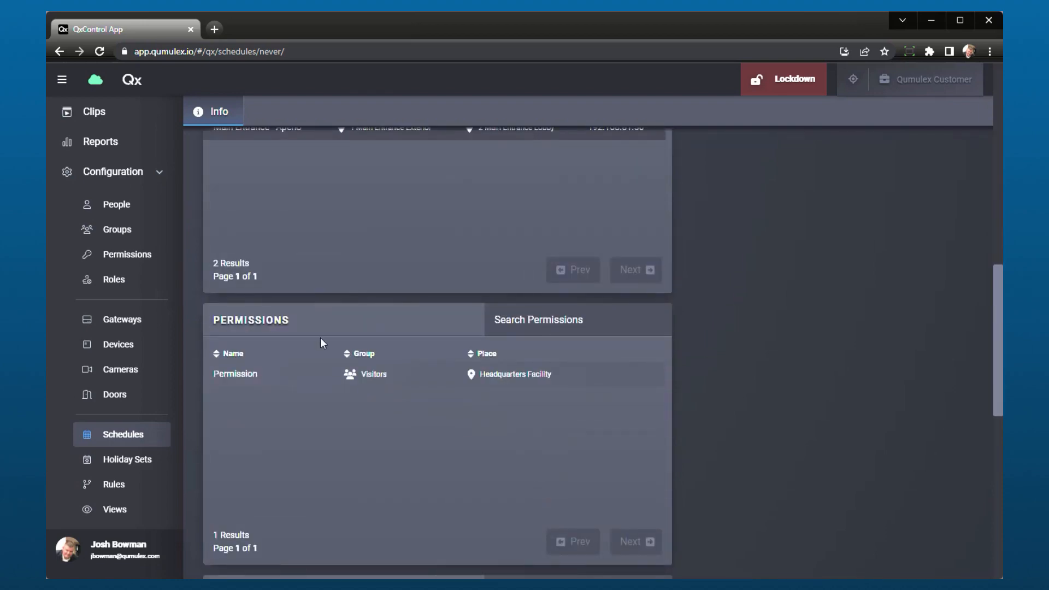
pyautogui.scroll(3, 512, 412)
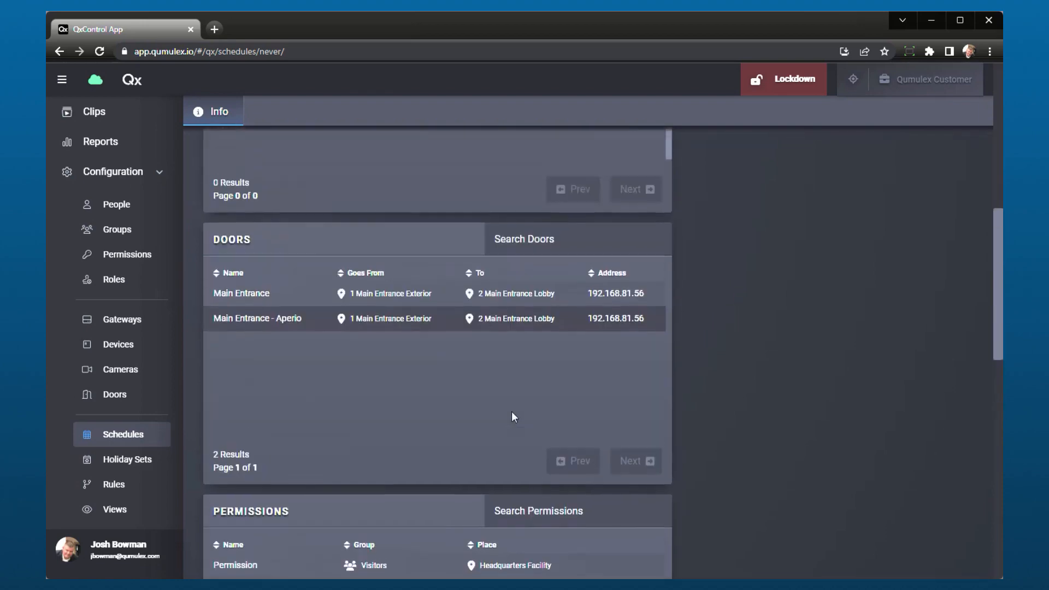
pyautogui.scroll(8, 511, 411)
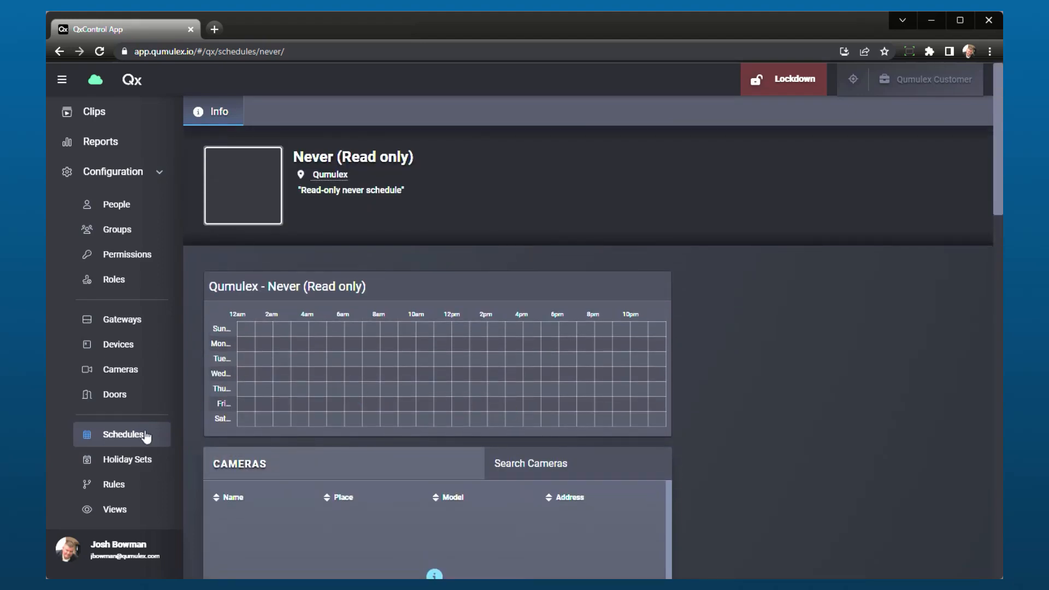
pyautogui.click(146, 436)
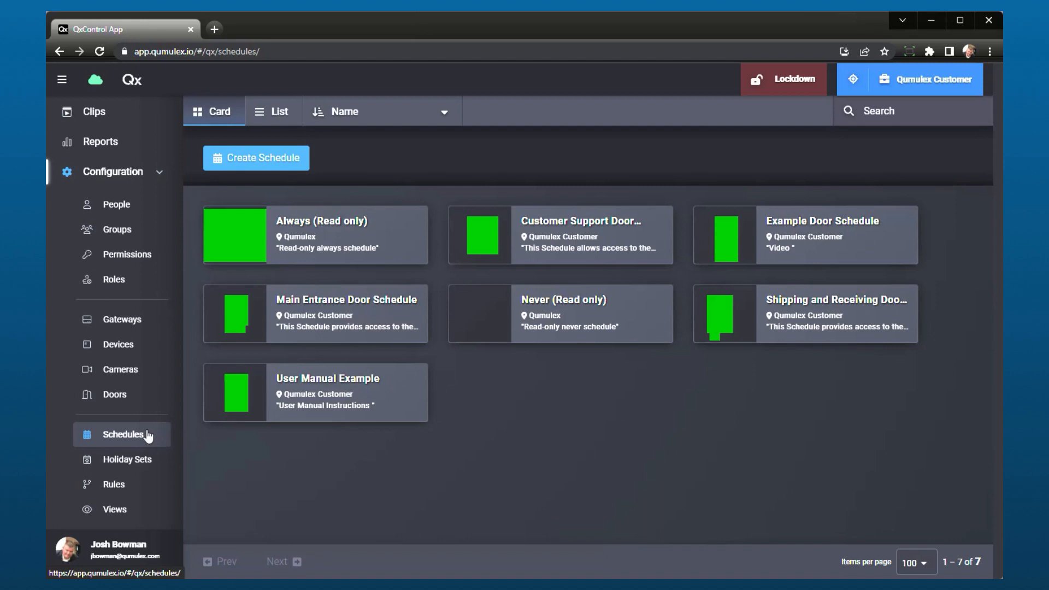
# Start a new holiday set with the name Test, the description Test and Qumulex Customer as its place.
pyautogui.click(136, 461)
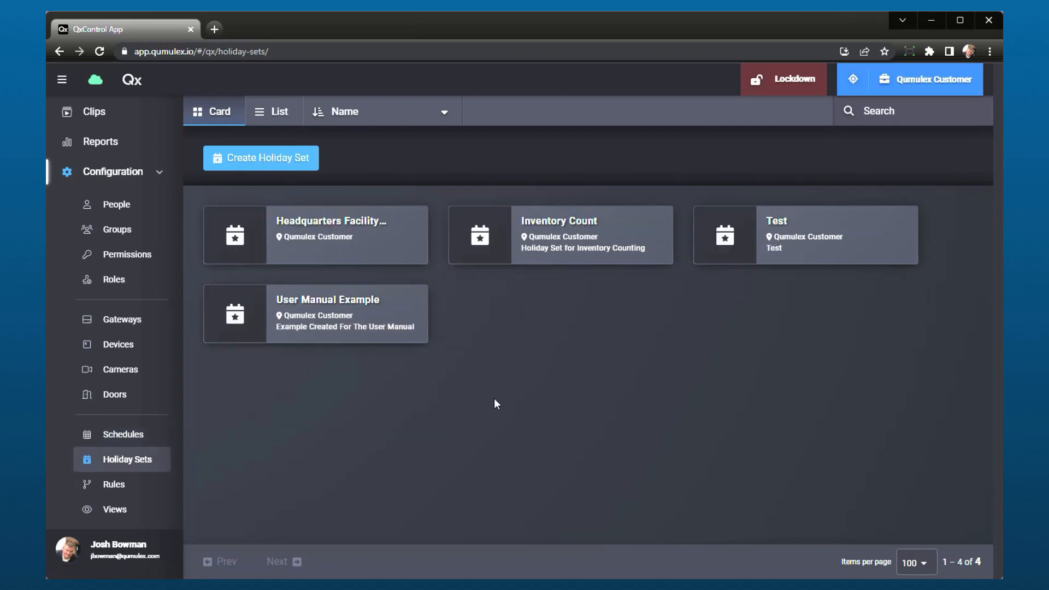
pyautogui.click(283, 170)
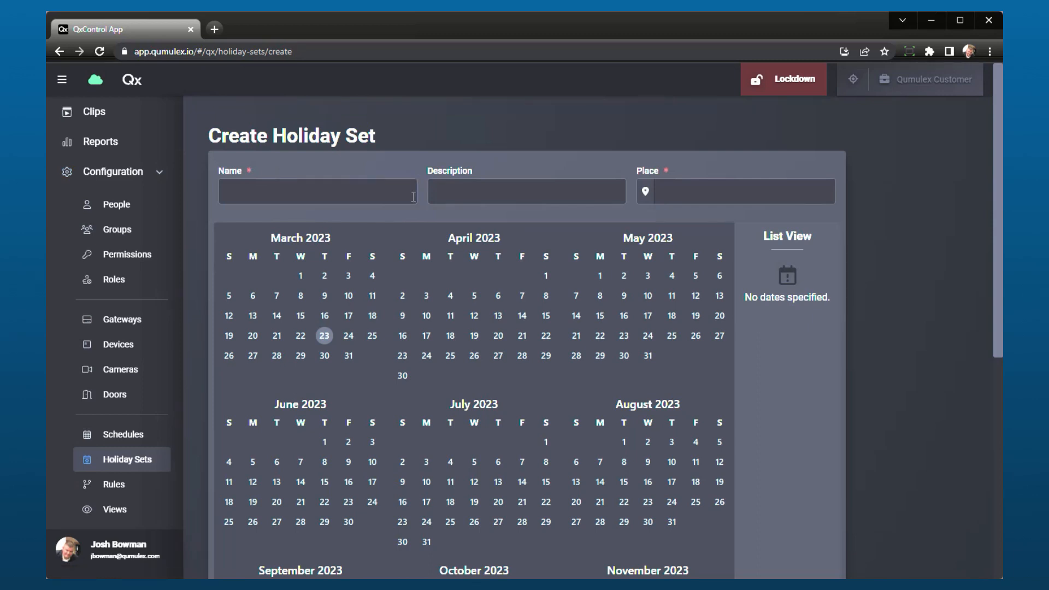
pyautogui.click(386, 201)
pyautogui.write('Test')
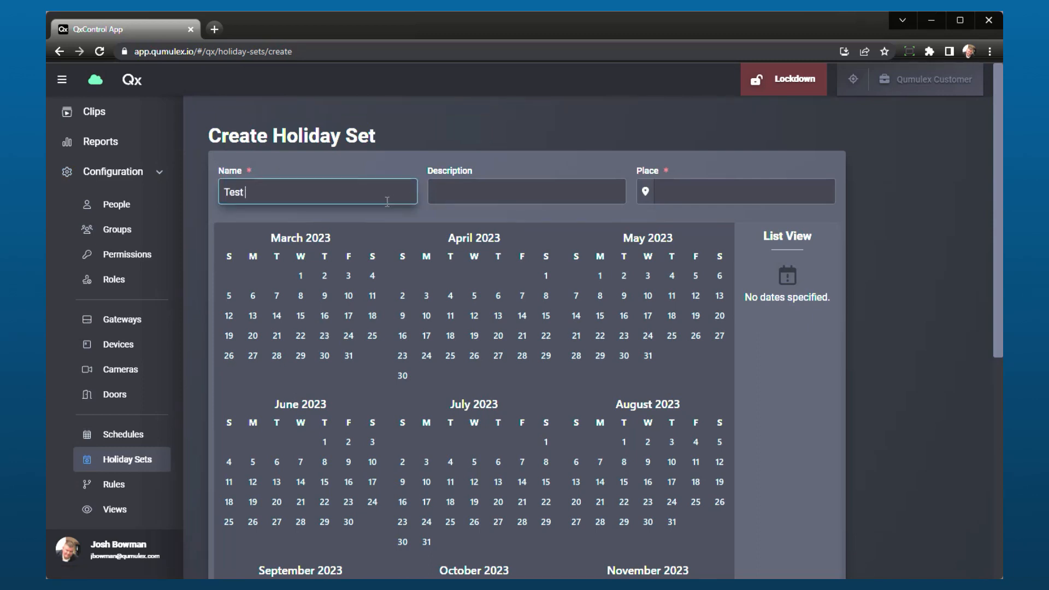
pyautogui.click(508, 187)
pyautogui.write('Test')
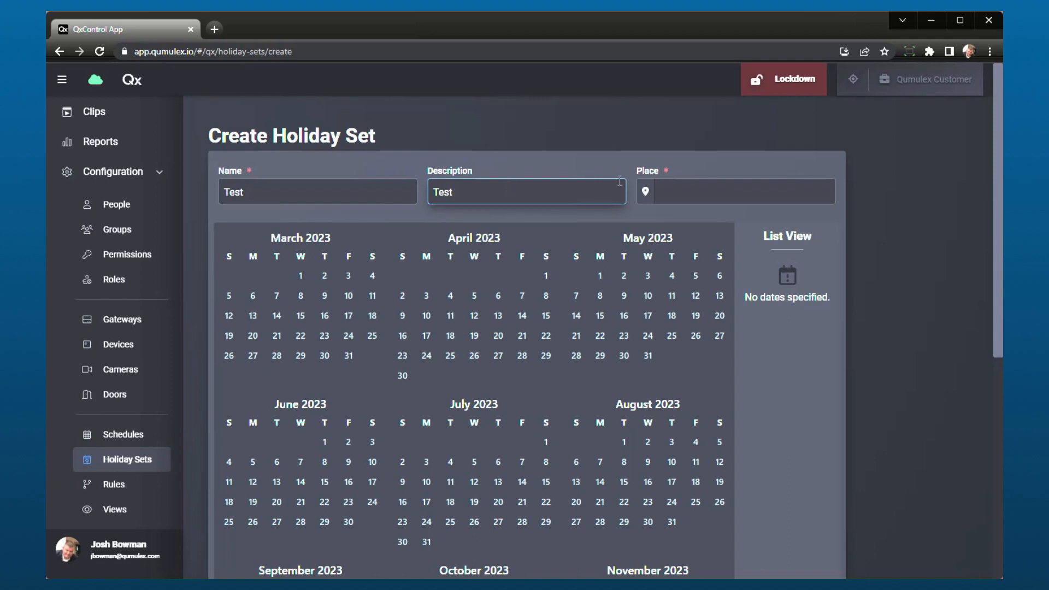
pyautogui.click(724, 191)
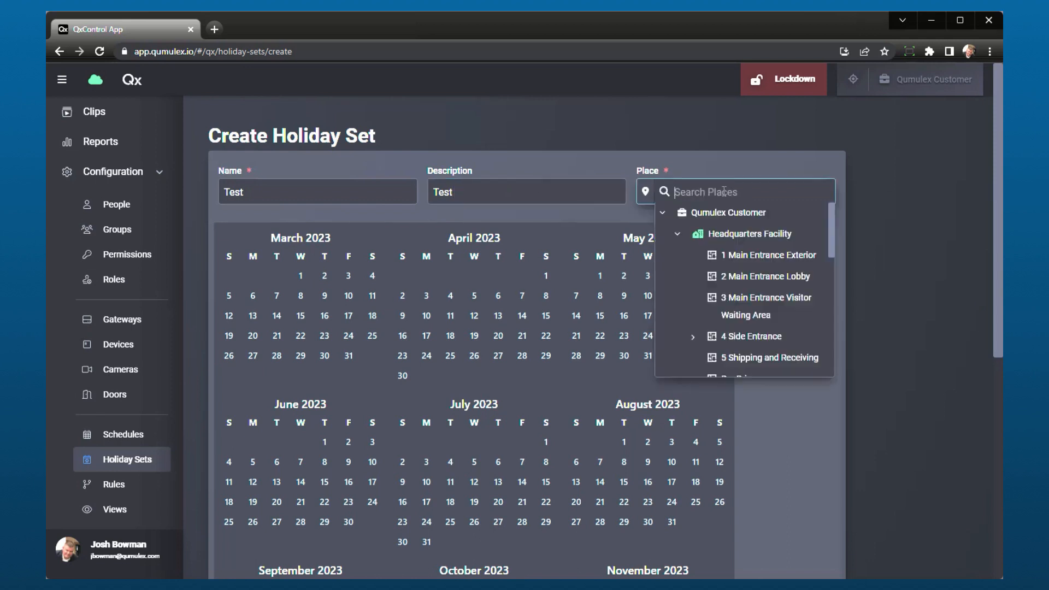
pyautogui.click(763, 213)
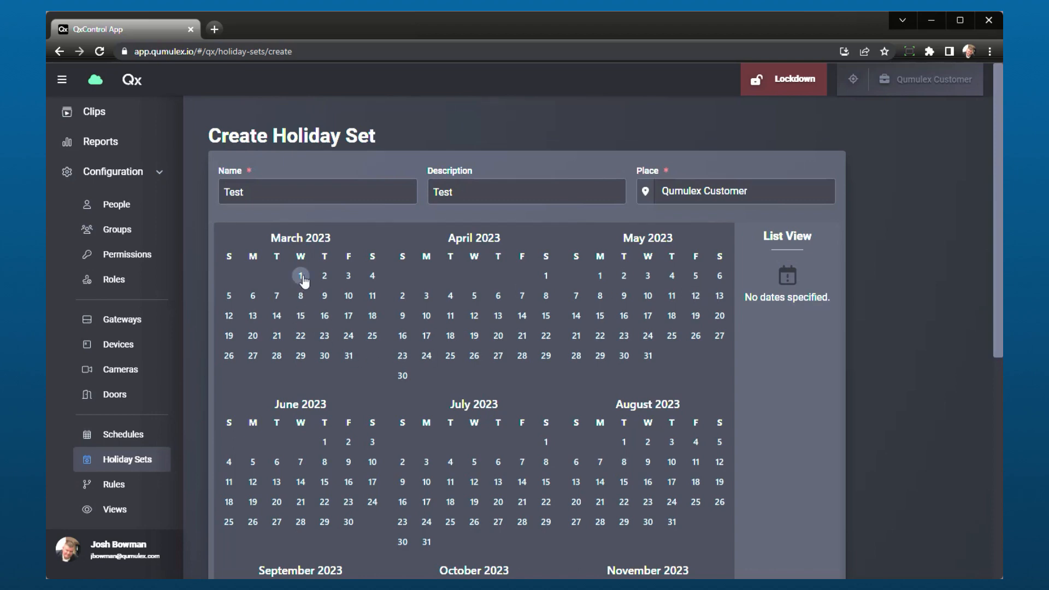
# Select March 5, 19 and 26, April 2 and 16, May 16 and August 1, 2023 as holidays and create the holiday set.
pyautogui.click(228, 296)
pyautogui.click(229, 335)
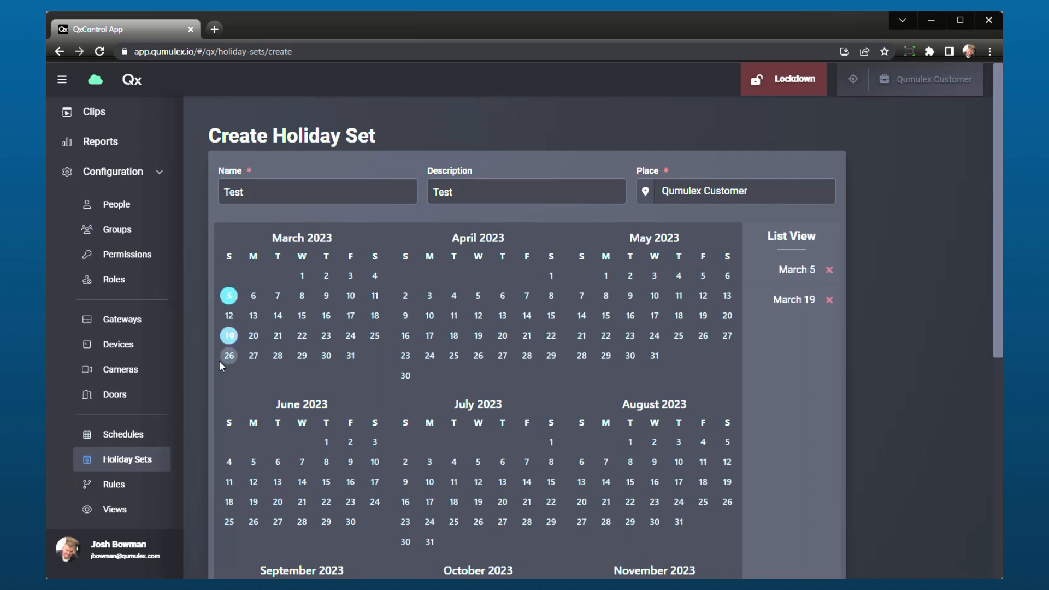
pyautogui.click(224, 361)
pyautogui.click(405, 297)
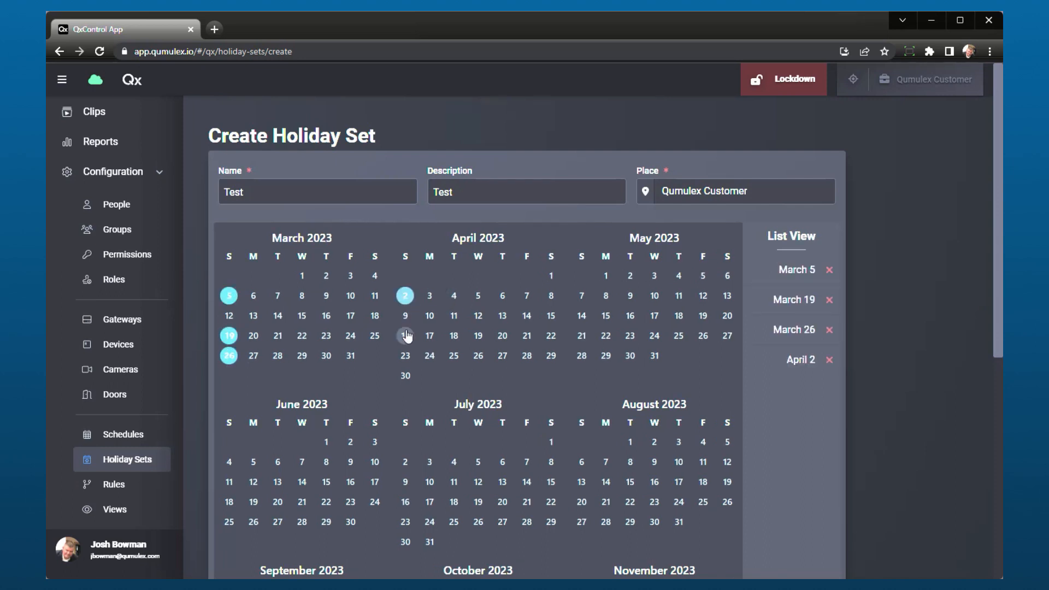
pyautogui.click(405, 335)
pyautogui.click(629, 315)
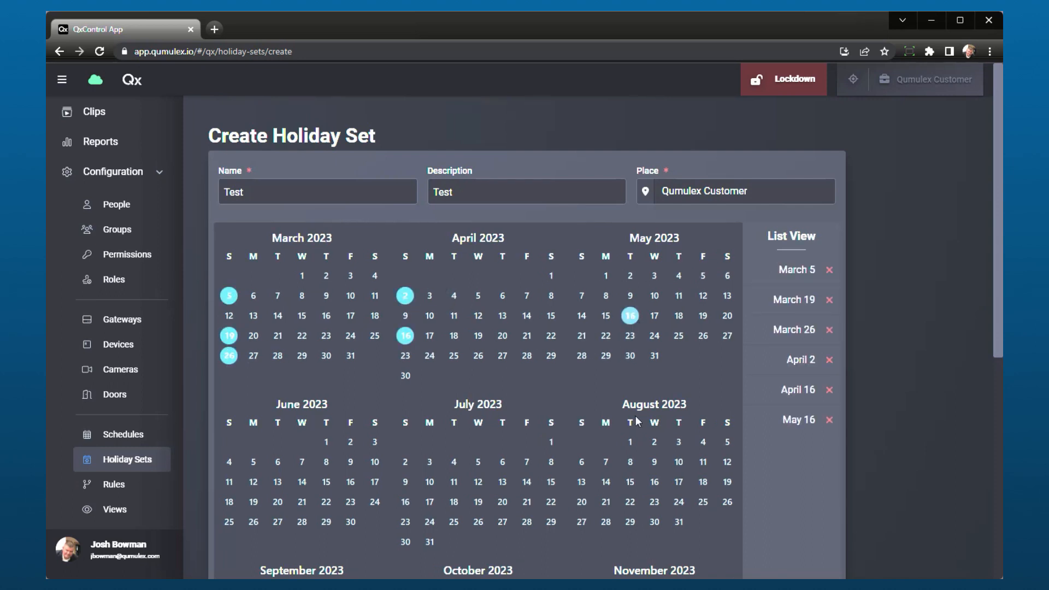
pyautogui.click(629, 441)
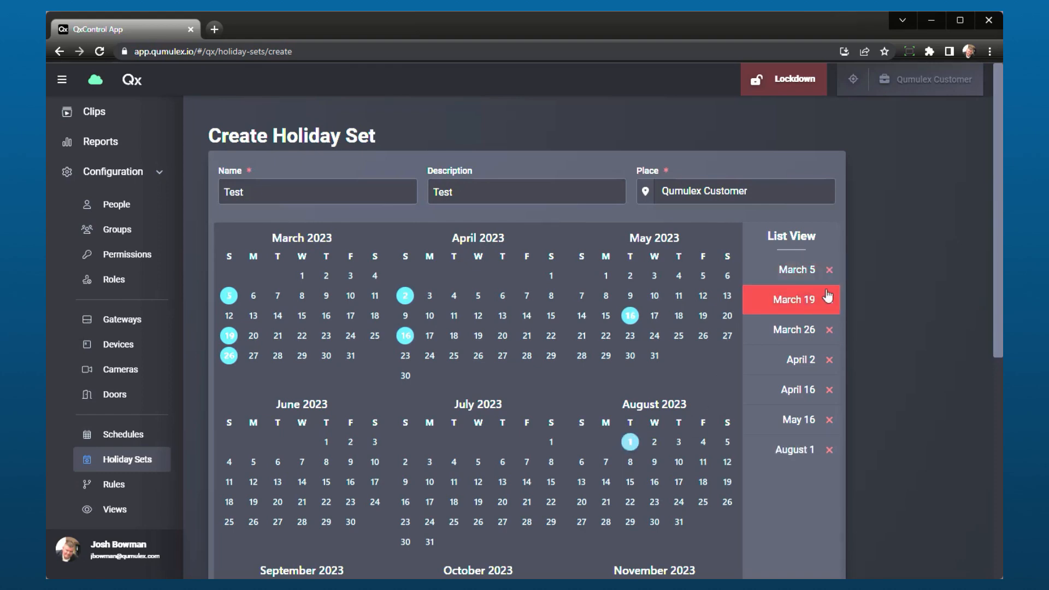
pyautogui.scroll(-5, 807, 429)
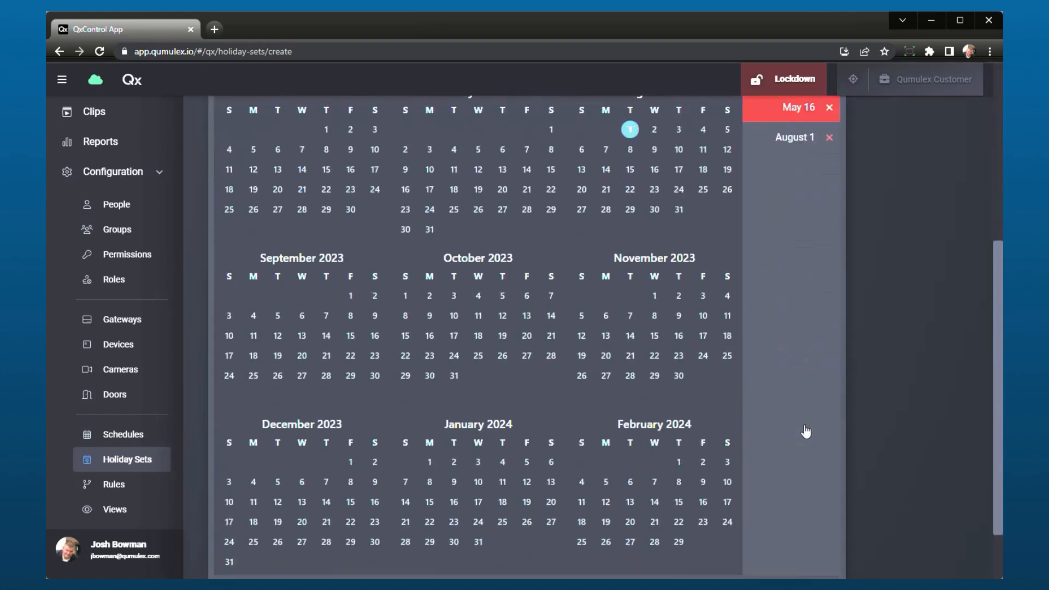
pyautogui.scroll(-2, 806, 432)
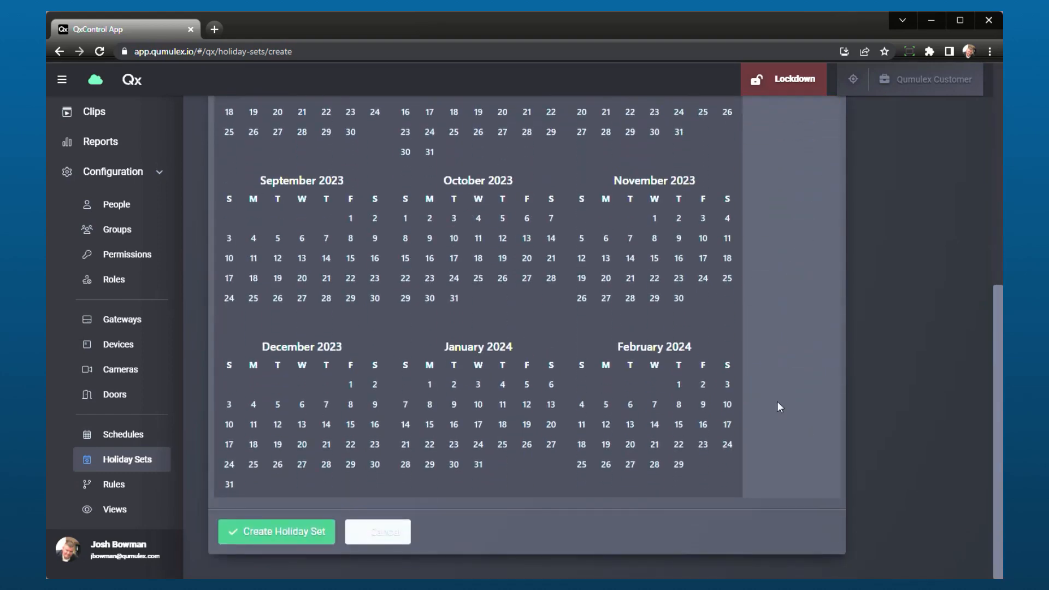
pyautogui.click(304, 540)
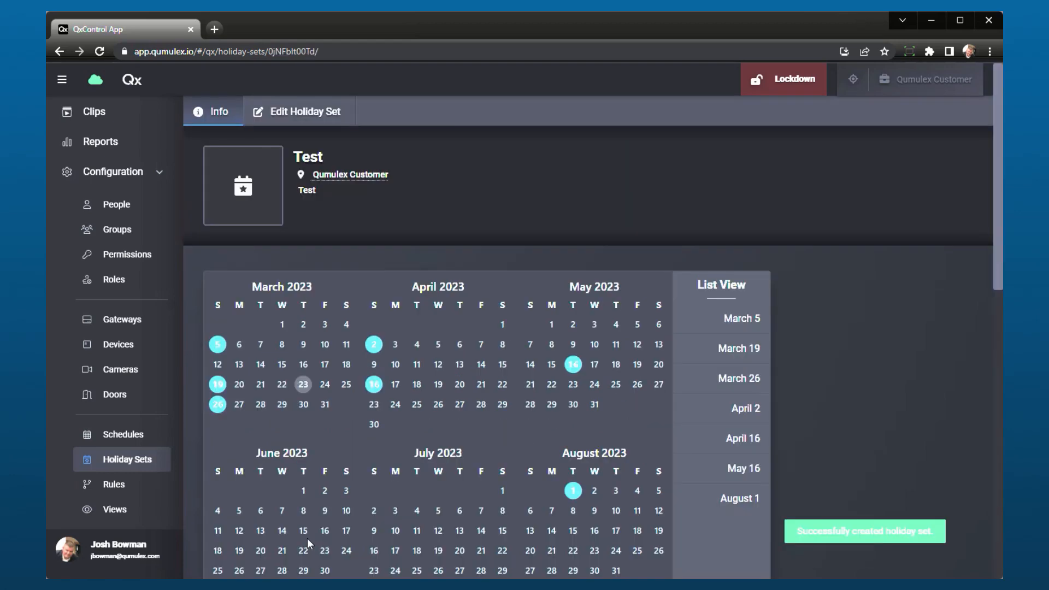
# Open the Test holiday set for editing and remove August 1 and April 2 from its dates.
pyautogui.scroll(-10, 799, 537)
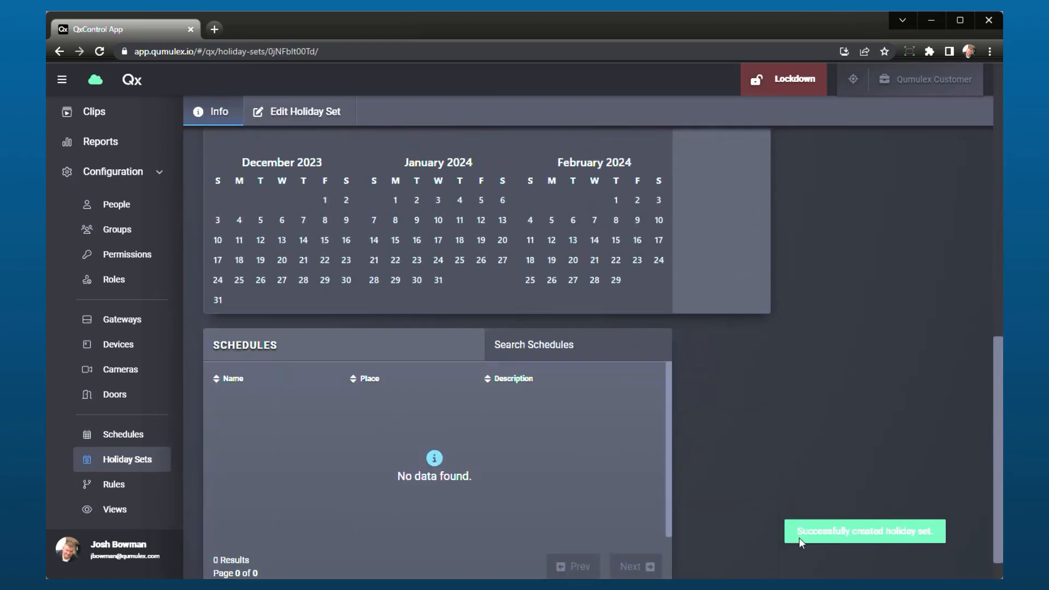
pyautogui.scroll(9, 799, 538)
pyautogui.scroll(1, 799, 537)
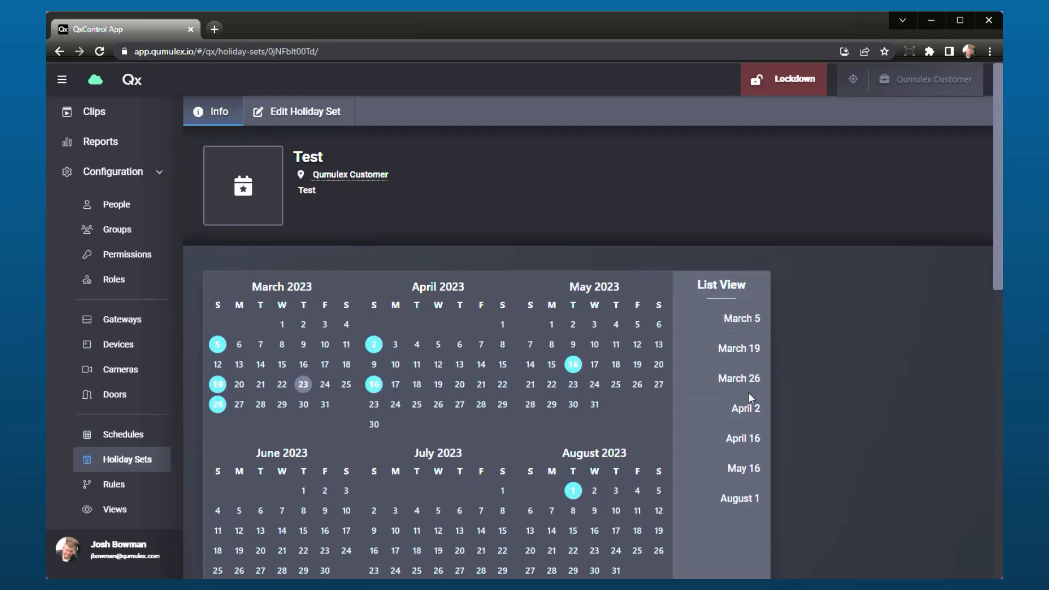
pyautogui.click(320, 116)
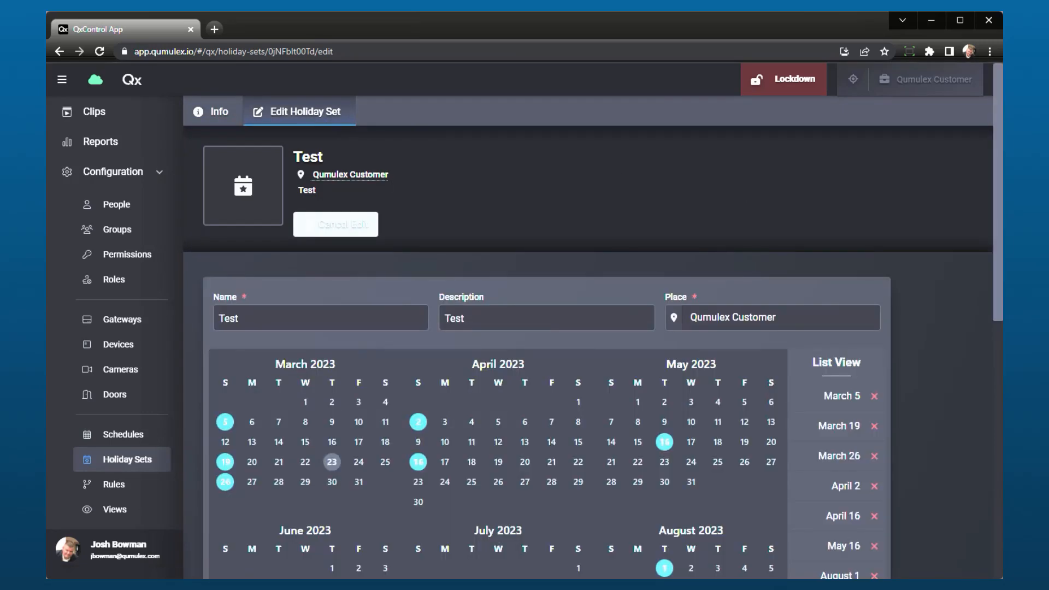
pyautogui.scroll(-4, 992, 271)
pyautogui.click(874, 326)
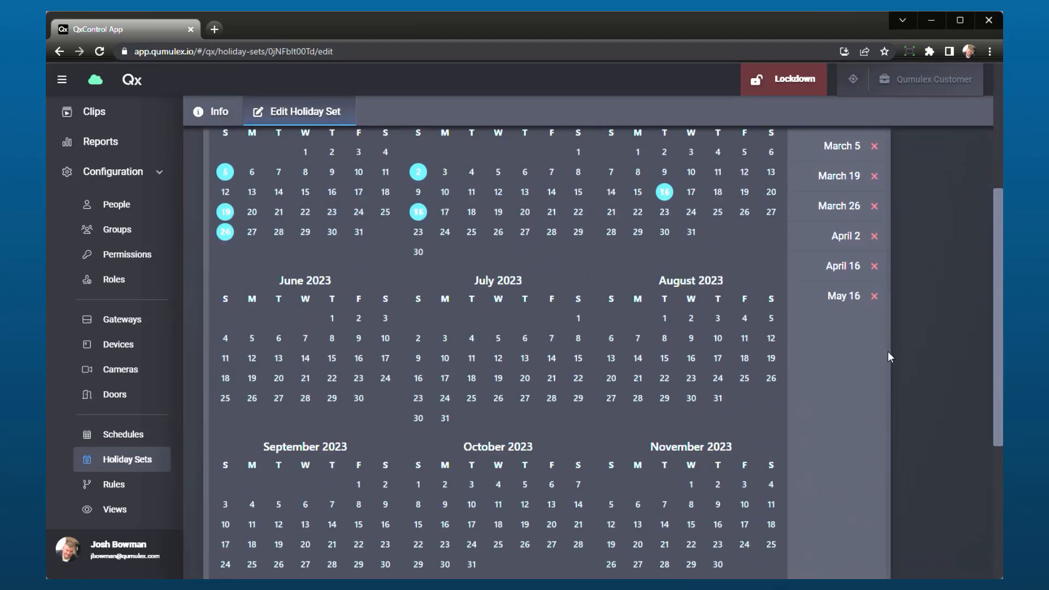
pyautogui.click(873, 246)
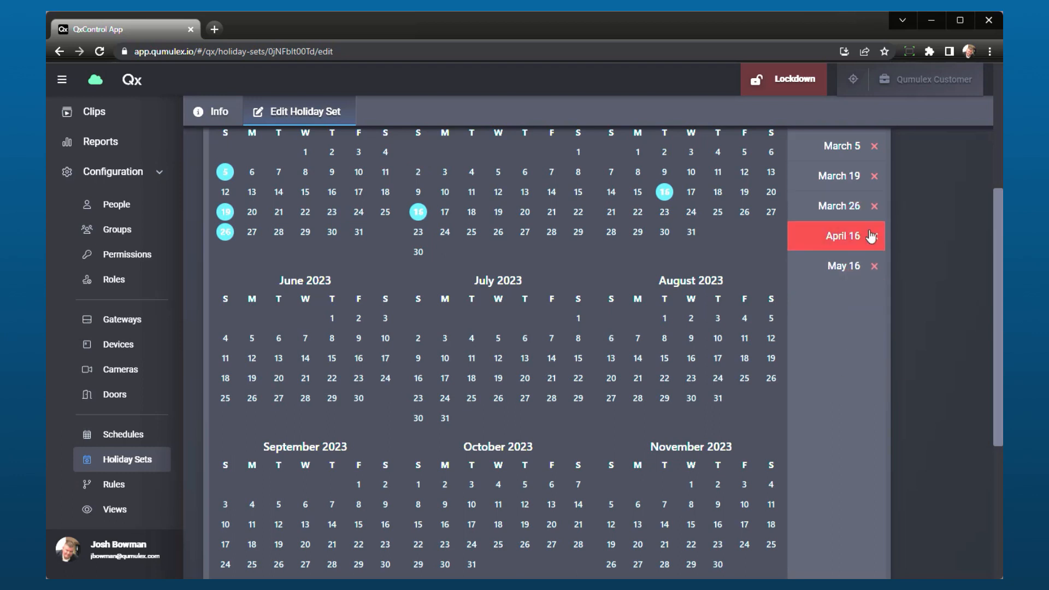
# Add October 12 and September 22, 2023 to the Test holiday set and save it.
pyautogui.click(526, 504)
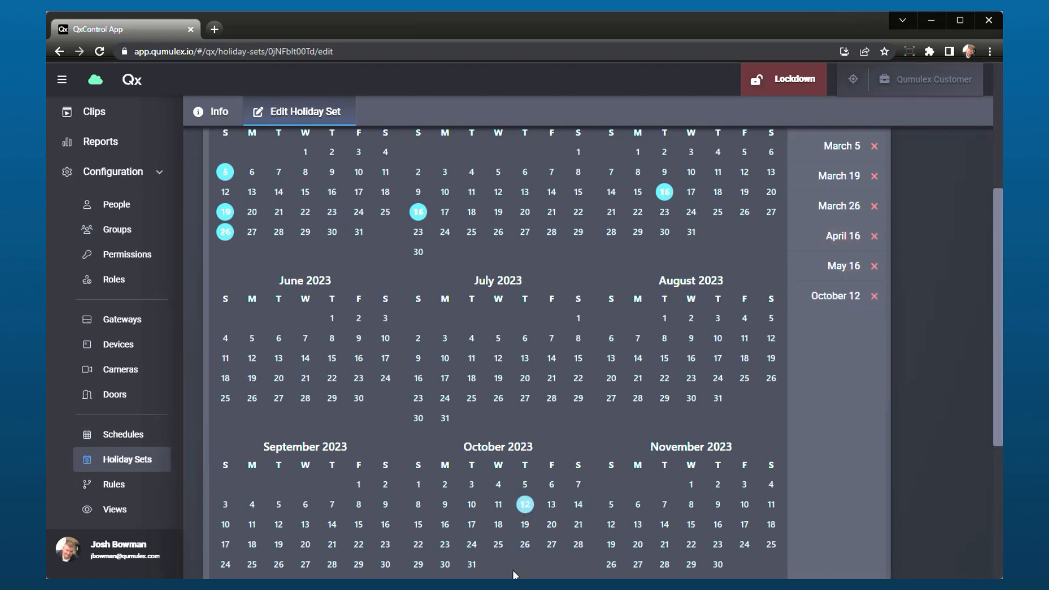
pyautogui.click(362, 545)
pyautogui.scroll(-5, 631, 477)
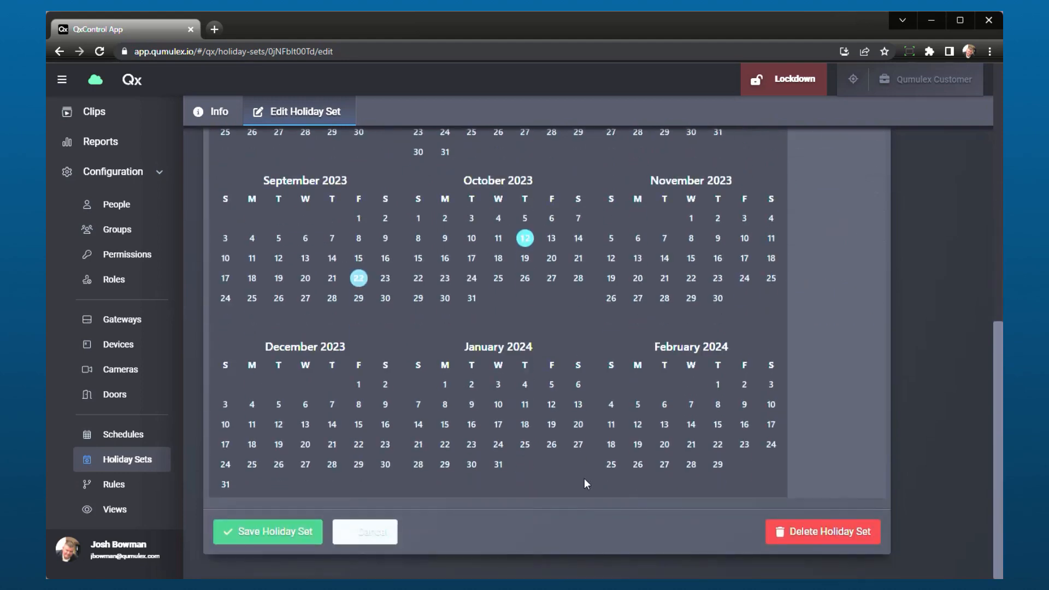
pyautogui.click(318, 530)
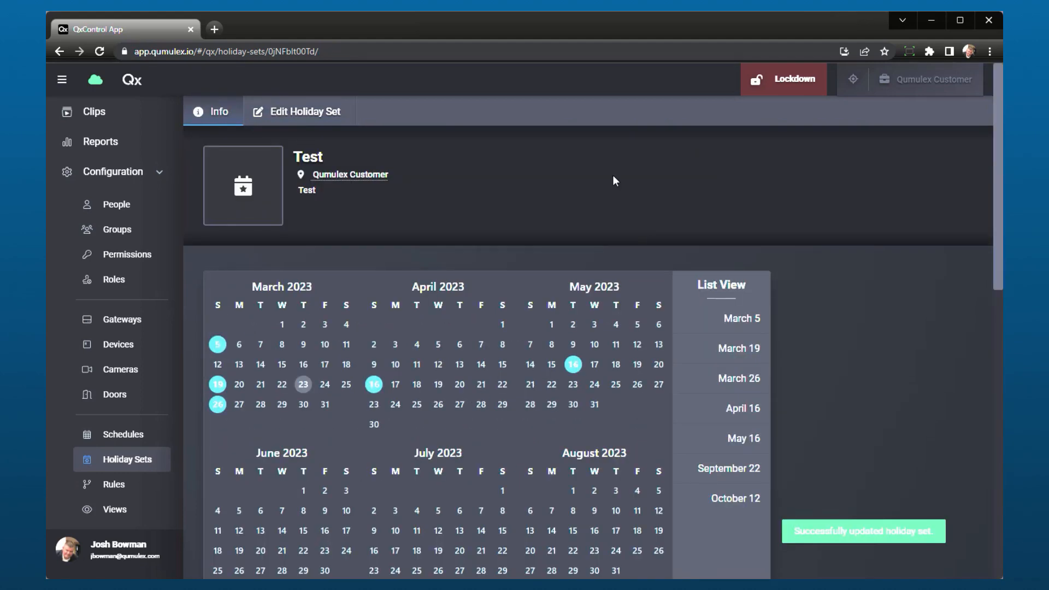